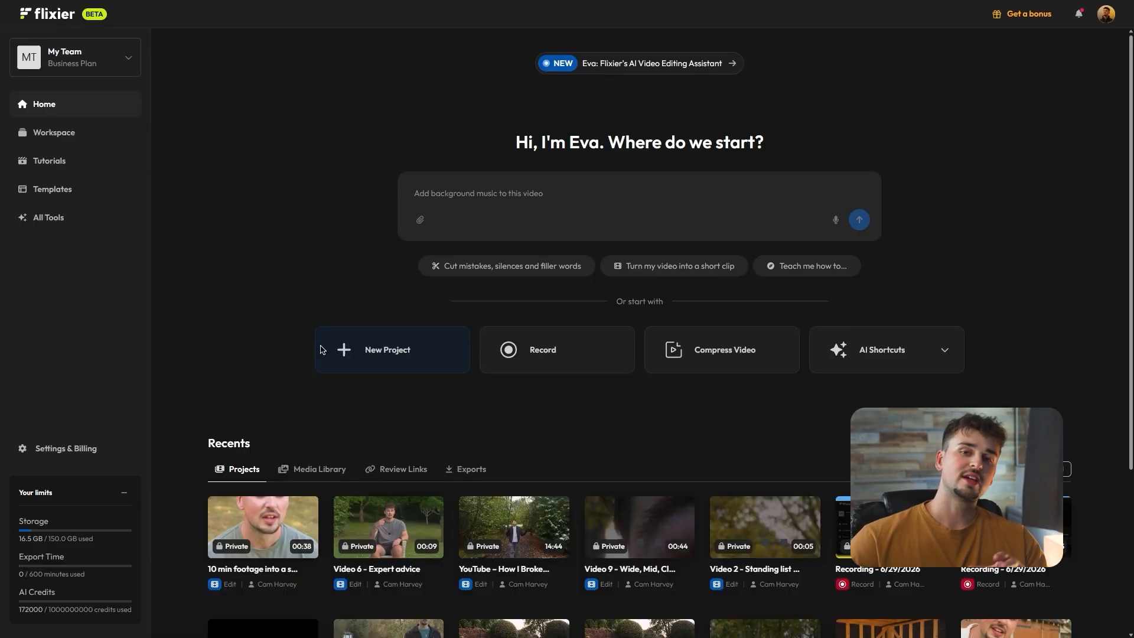
Start a new project with the Raw Footage video from the Assets folder and generate its transcript
click(378, 366)
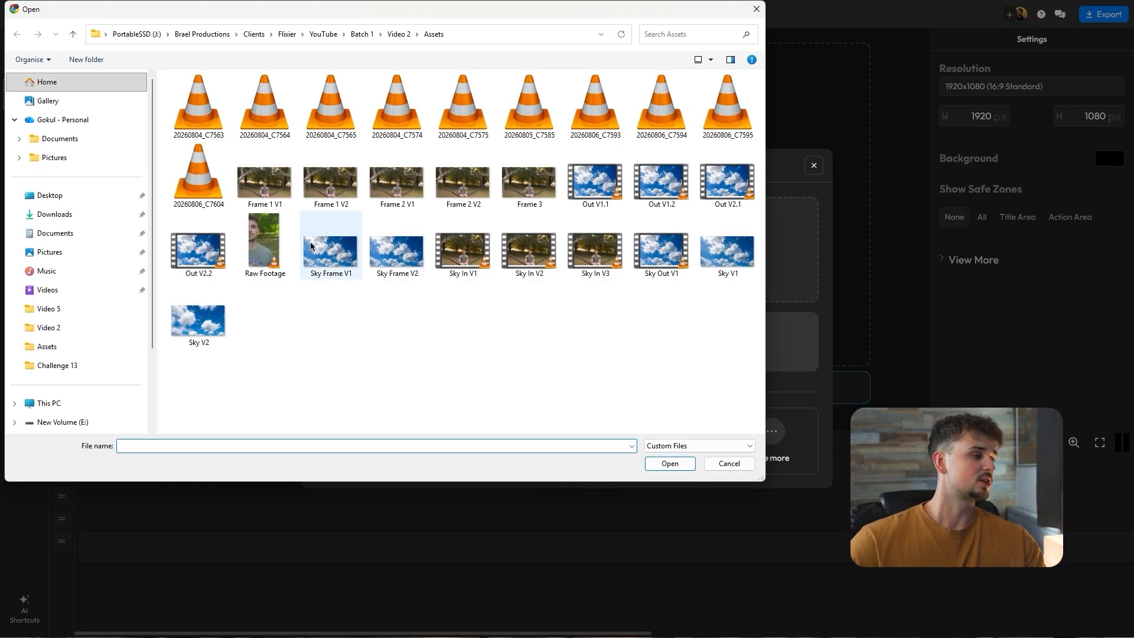
double_click(280, 248)
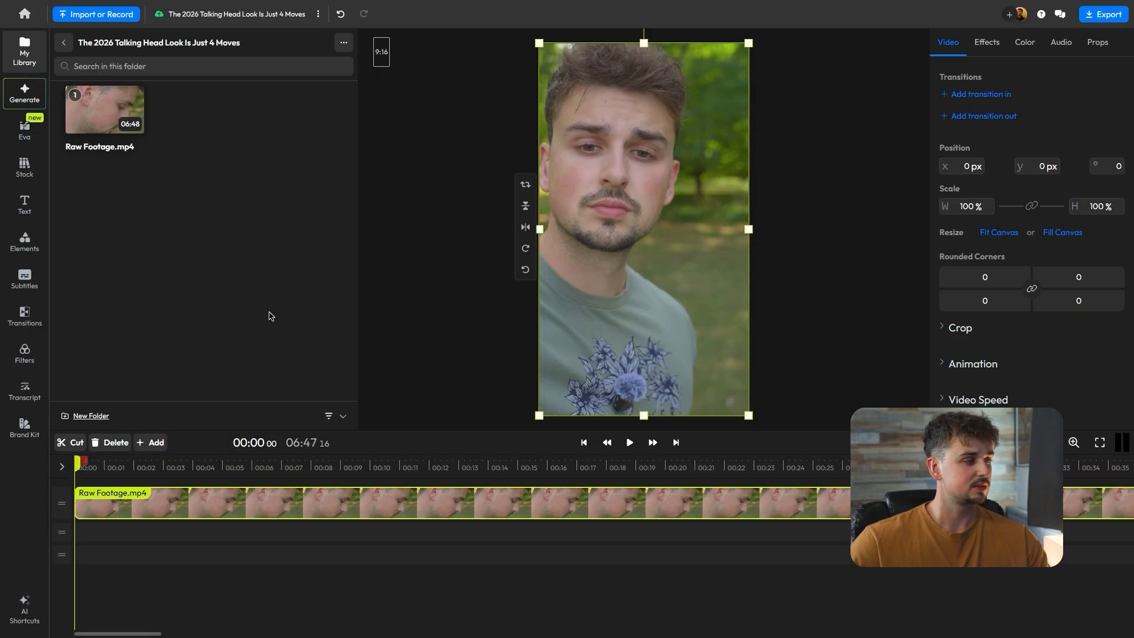
click(21, 389)
scroll(153, 374, down, 1)
click(199, 421)
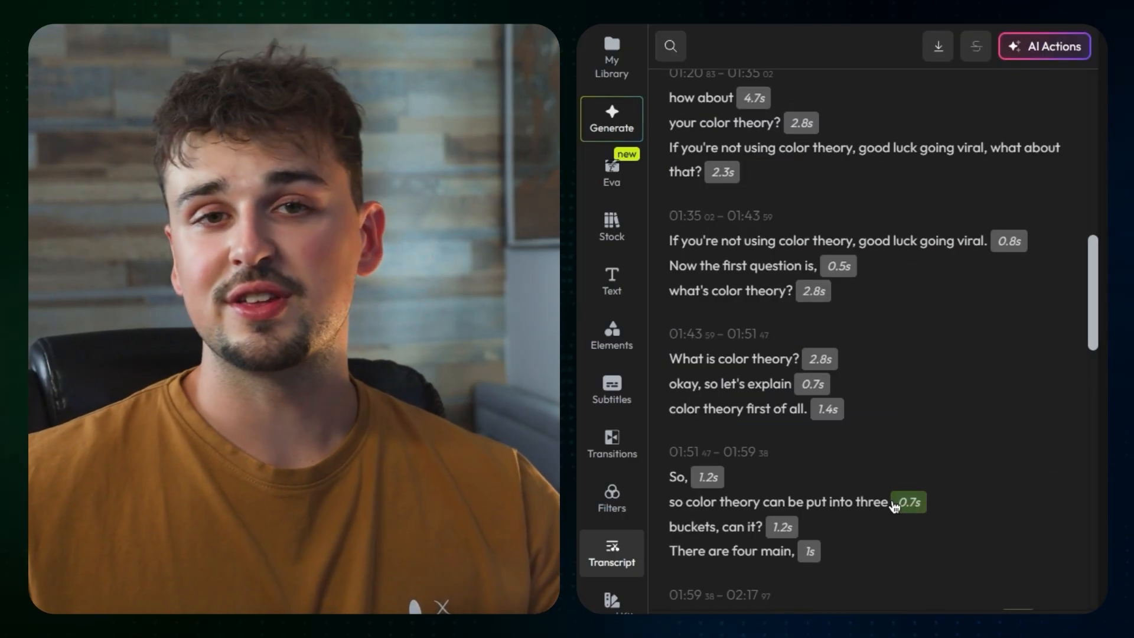
Trim the transcript passage from "how about" through "what about that?" out of the video
scroll(895, 507, up, 10)
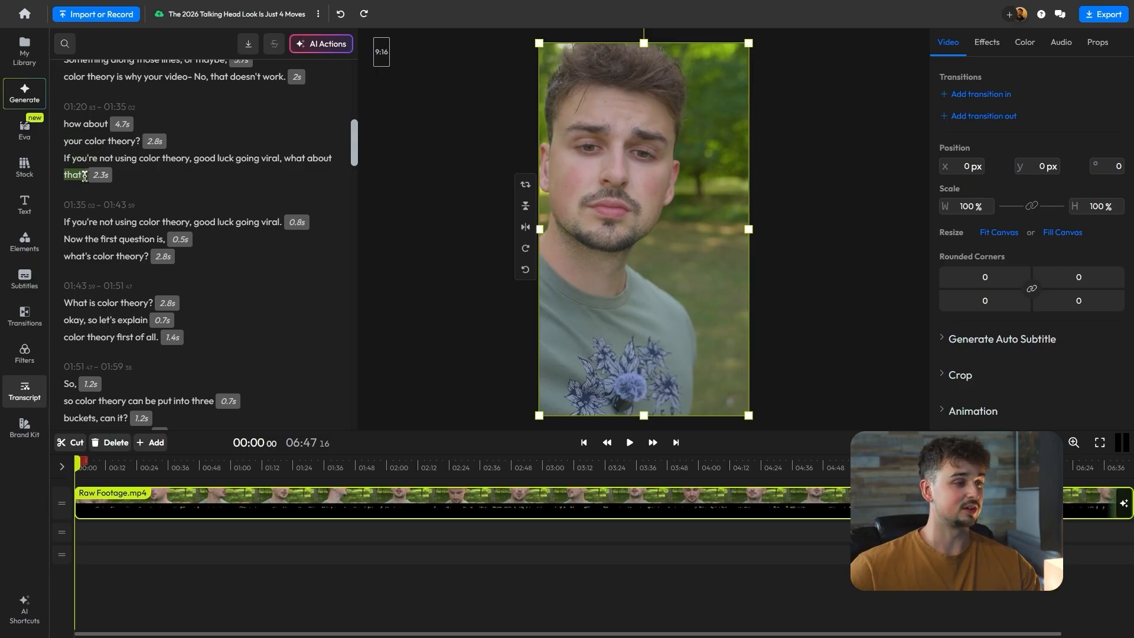
drag(86, 154, 90, 175)
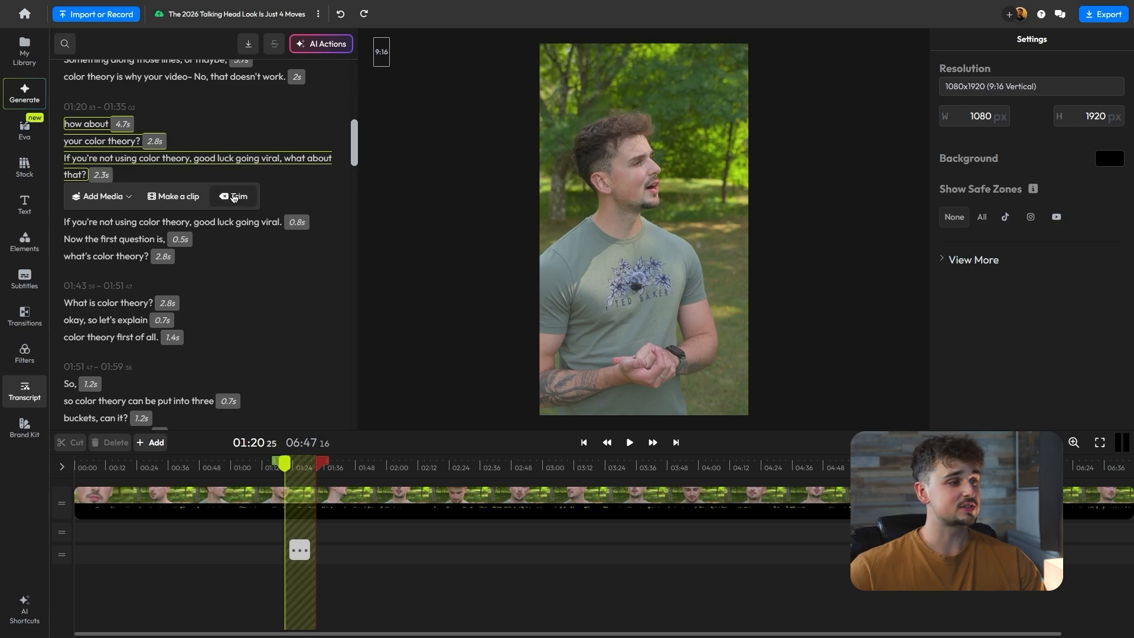
click(234, 197)
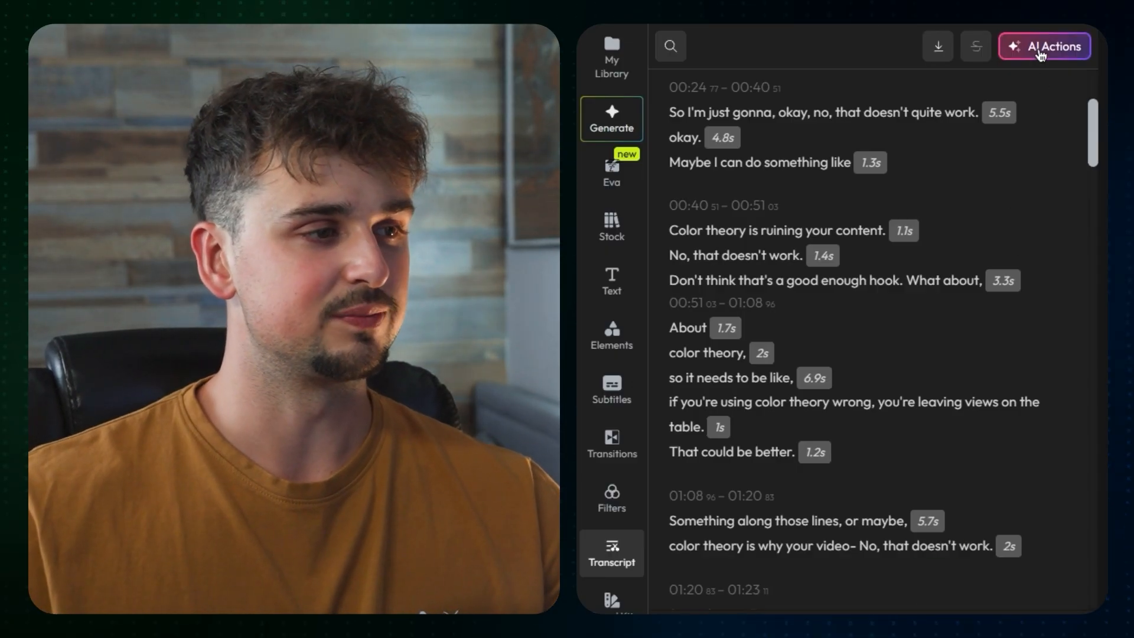
Use the AI filler word removal on the transcript, select six filler words and remove them
click(1040, 55)
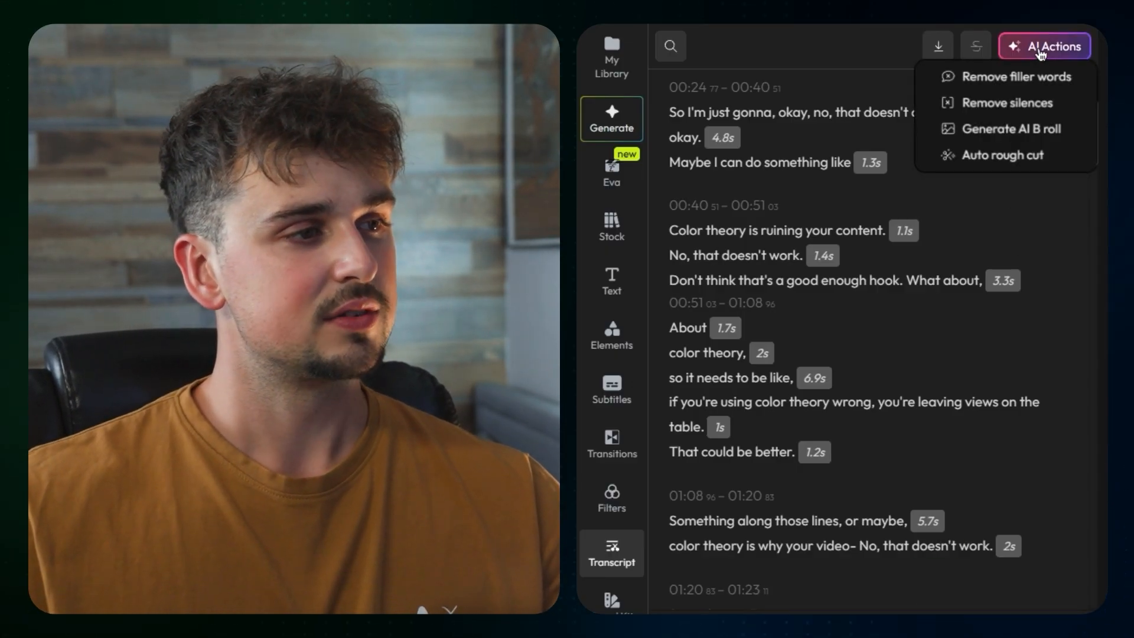
click(1001, 90)
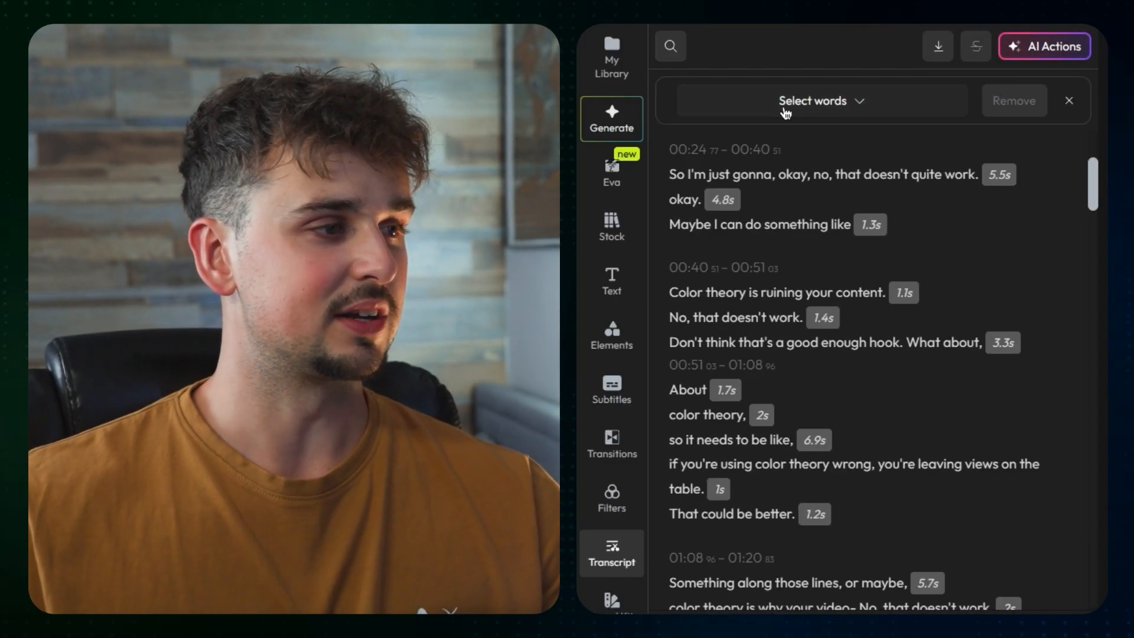
click(785, 112)
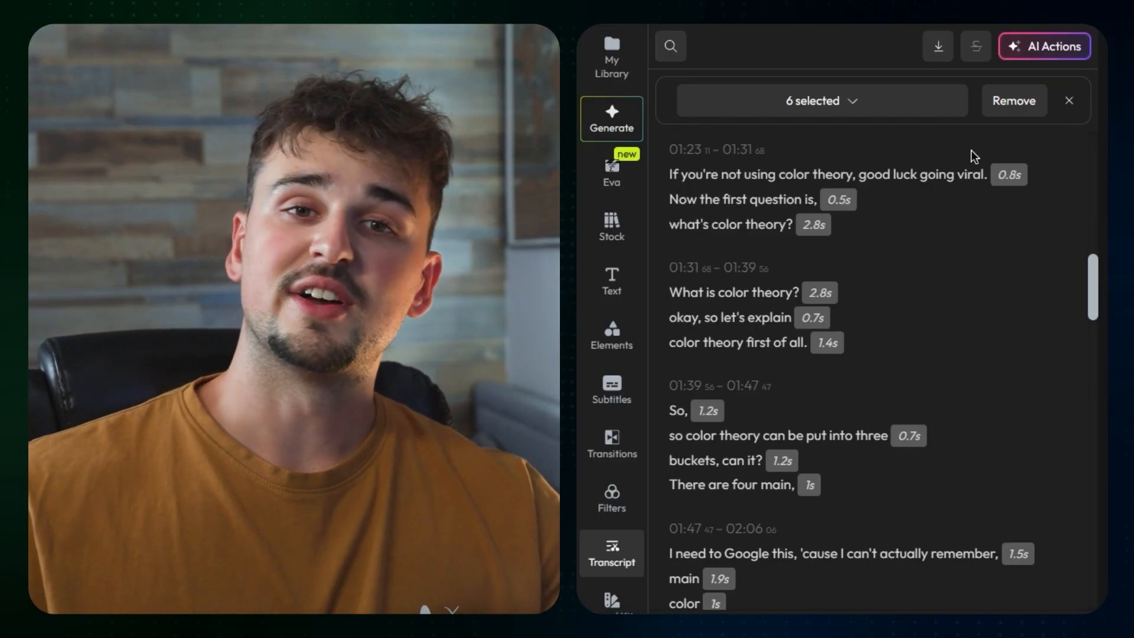
click(1018, 113)
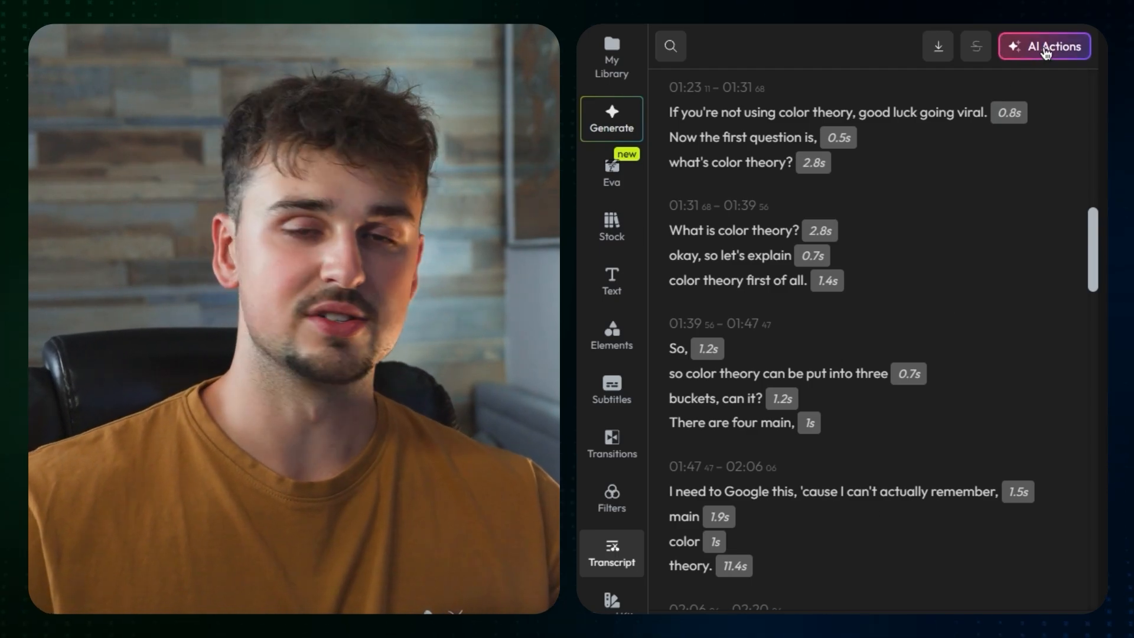
Remove all silences longer than 2s from the footage with the AI silence removal
click(1045, 52)
click(1054, 115)
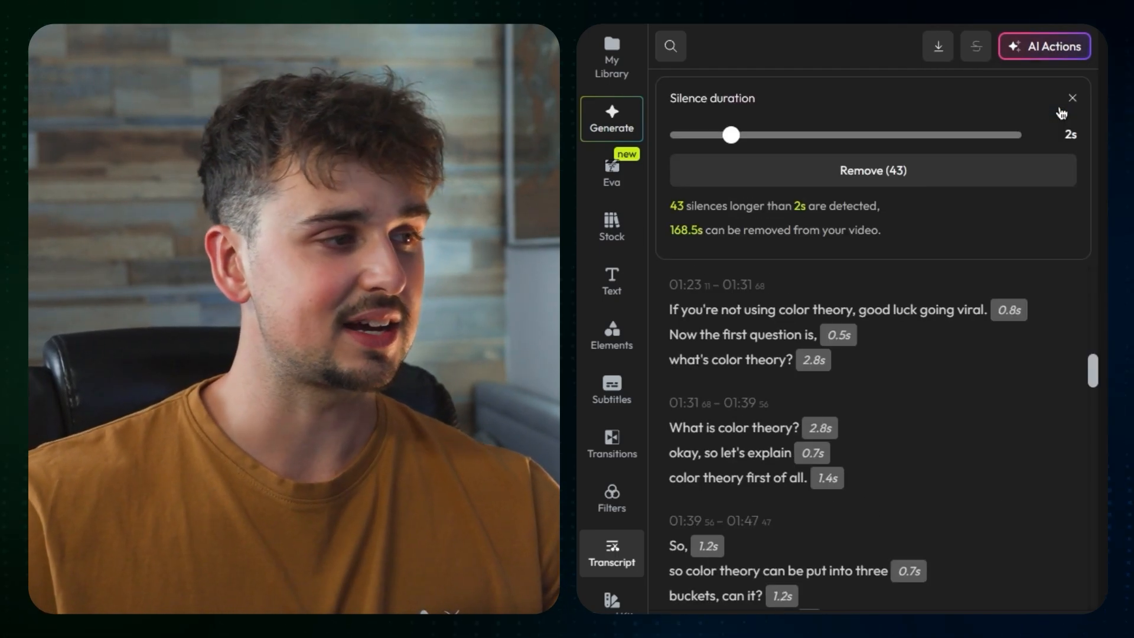
drag(731, 136, 733, 139)
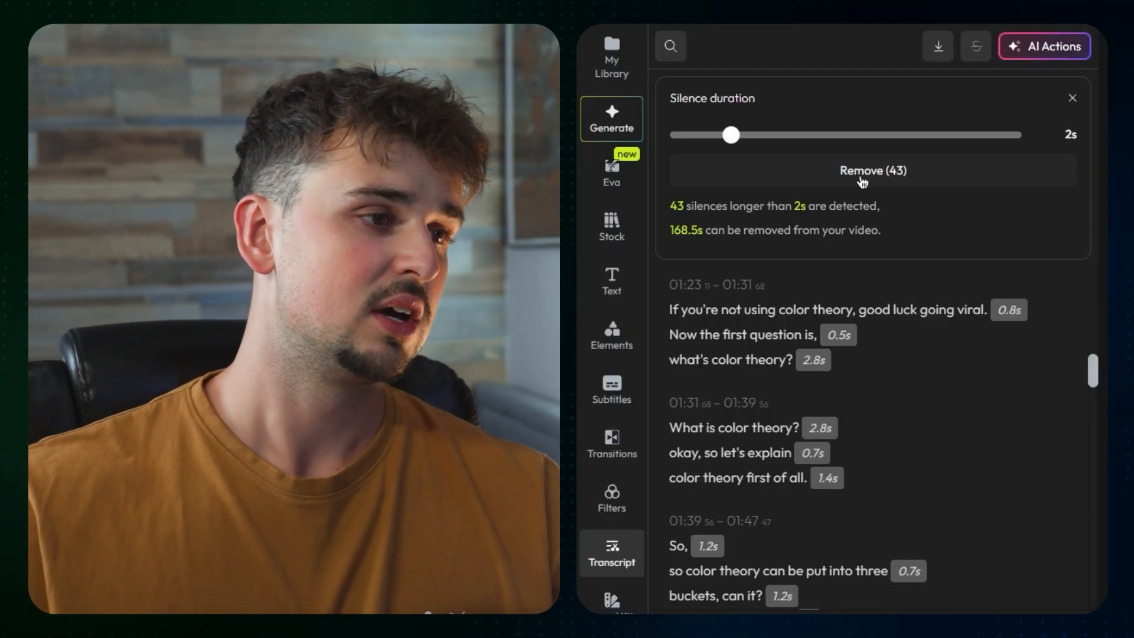
click(859, 172)
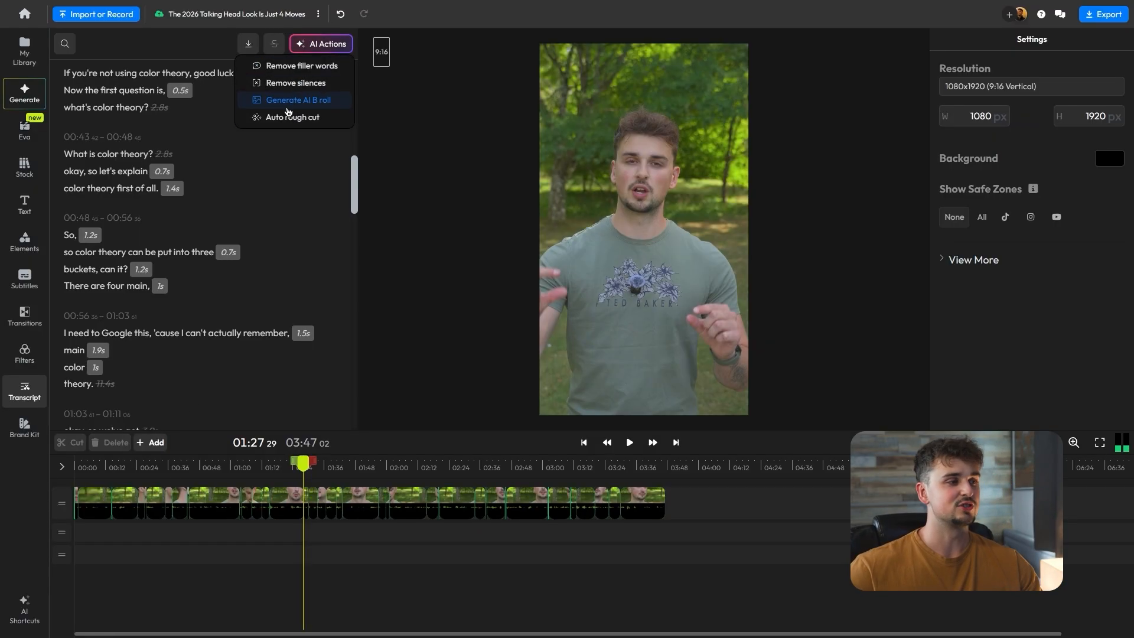
Run Auto rough cut on the transcript at Medium edit intensity
click(293, 117)
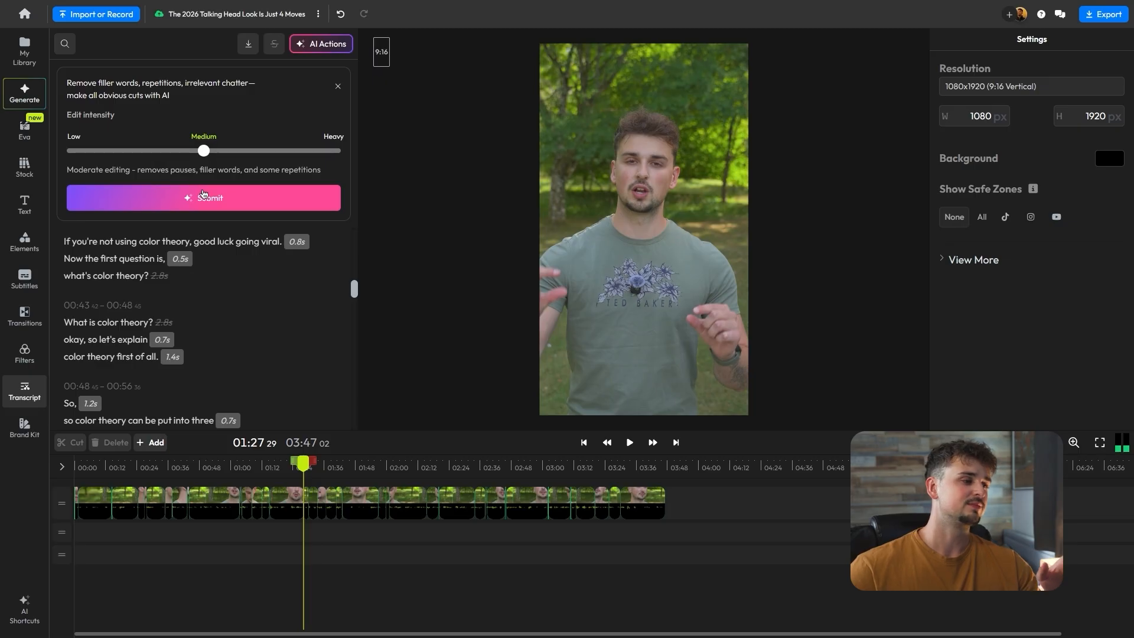
click(207, 207)
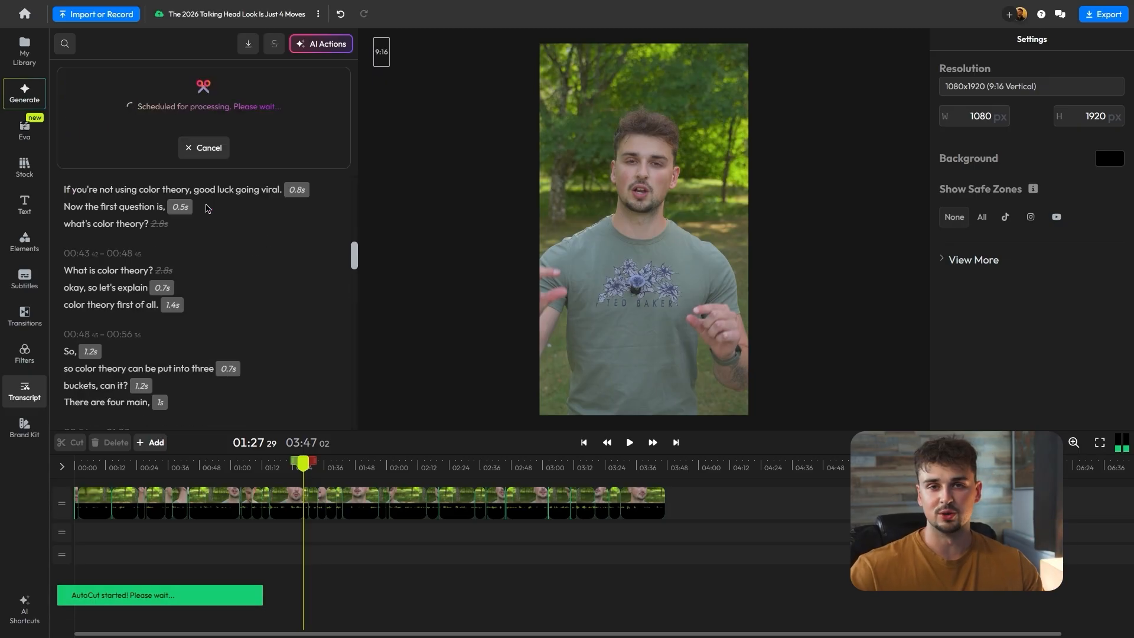
click(274, 155)
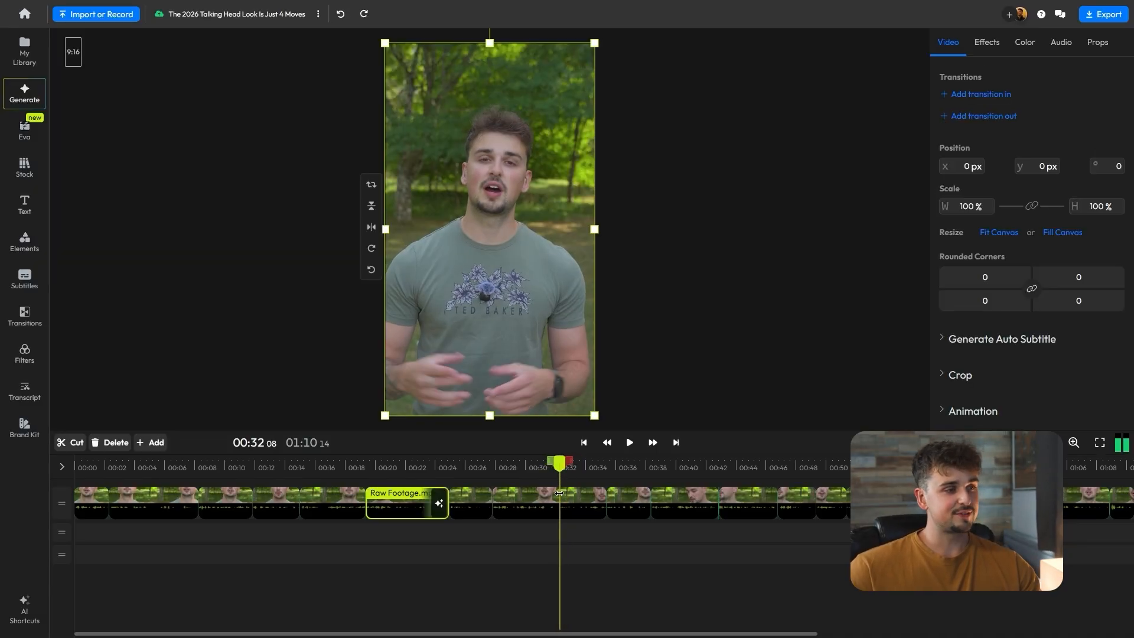
Split the timeline clip at 00:32 08 and select the part after the cut
click(541, 507)
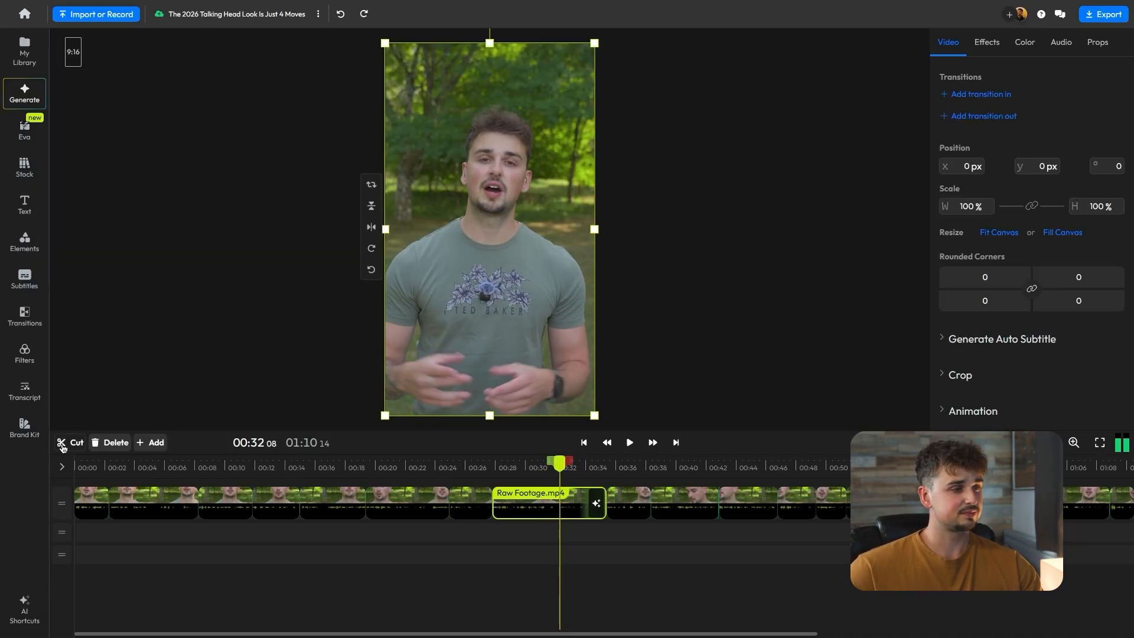
drag(83, 589, 118, 564)
click(462, 503)
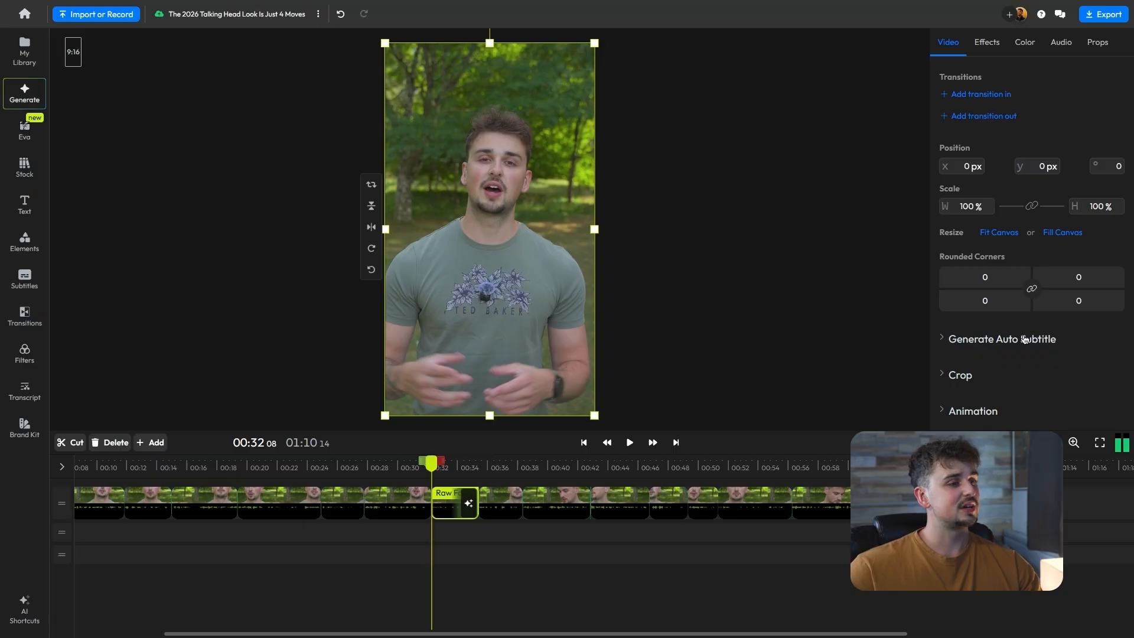
Try to enlarge the clip after the cut to 110% with linked scale and recentre it in the frame
click(1033, 211)
drag(968, 206, 997, 207)
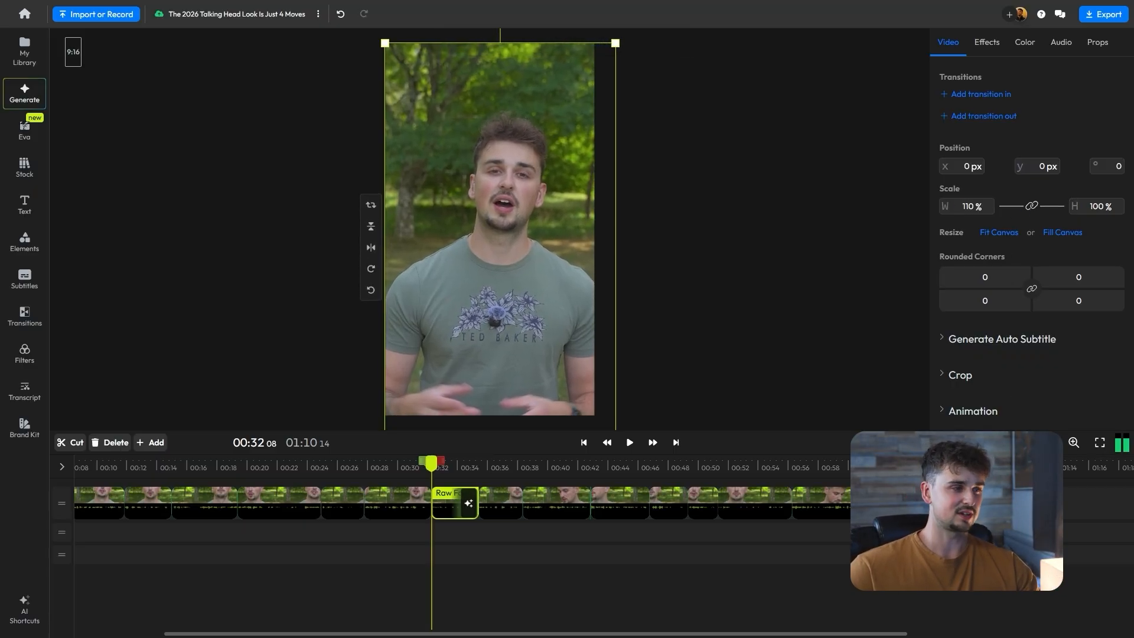
drag(612, 224, 502, 254)
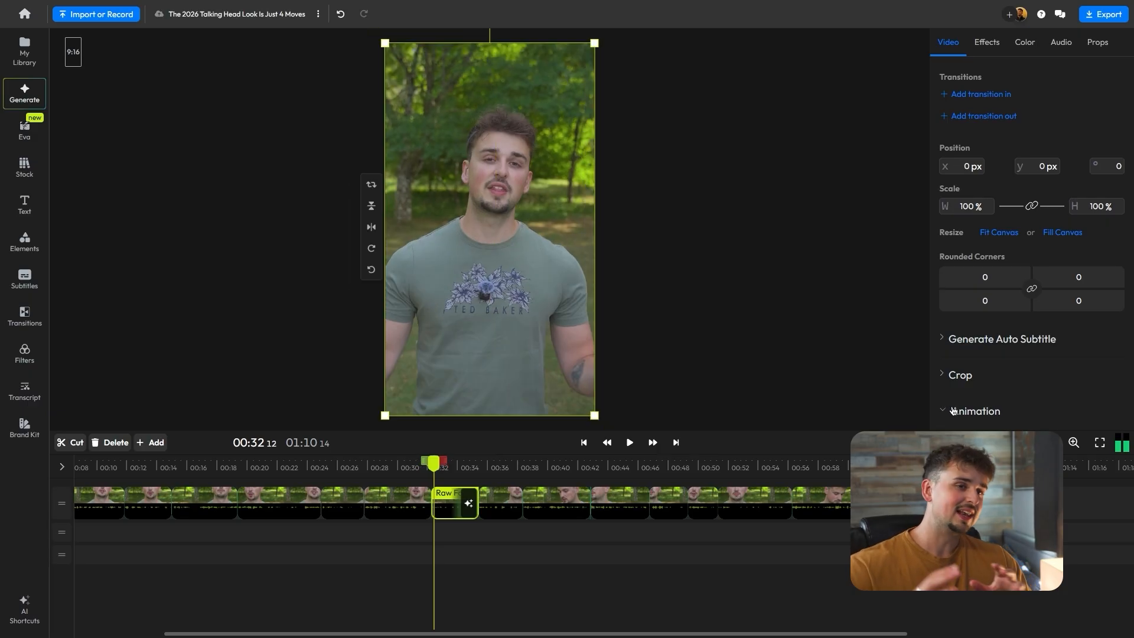
Apply the Scale Up animation to the clip that starts at 00:32 08
click(953, 410)
scroll(981, 371, up, 1)
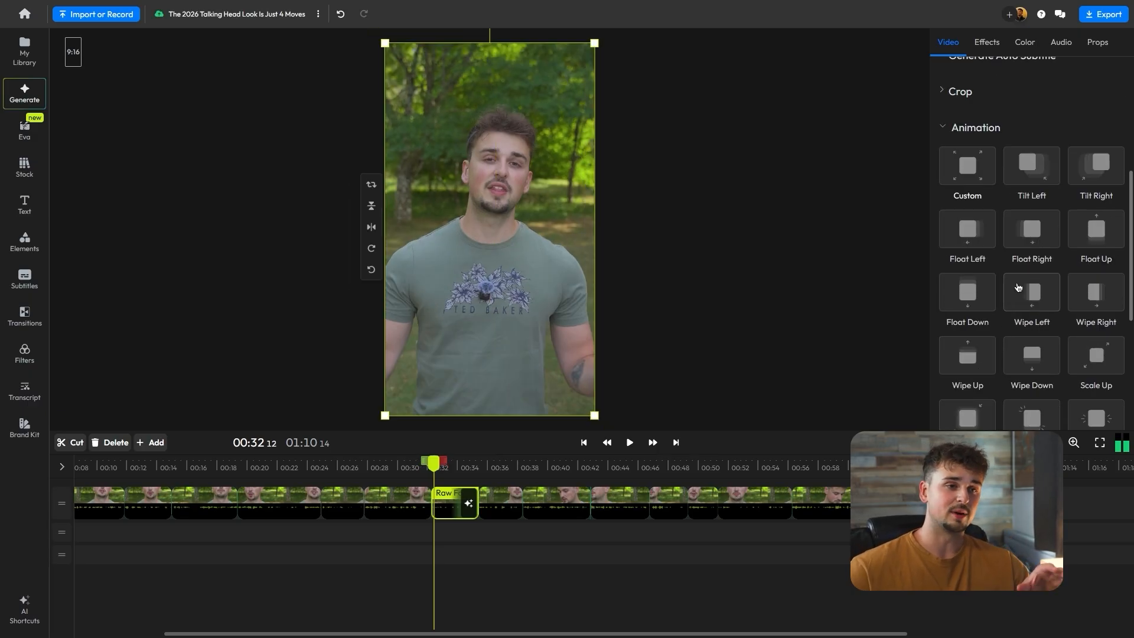
click(1079, 353)
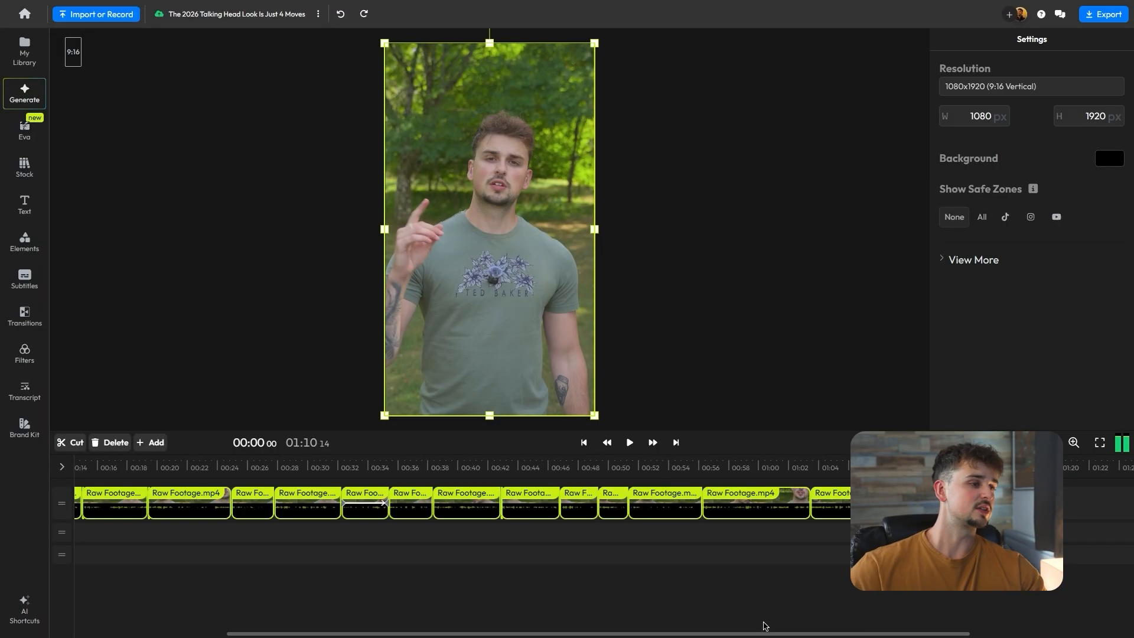
Generate subtitles for all selected Raw Footage clips and check them through the opening seconds
drag(753, 633, 458, 599)
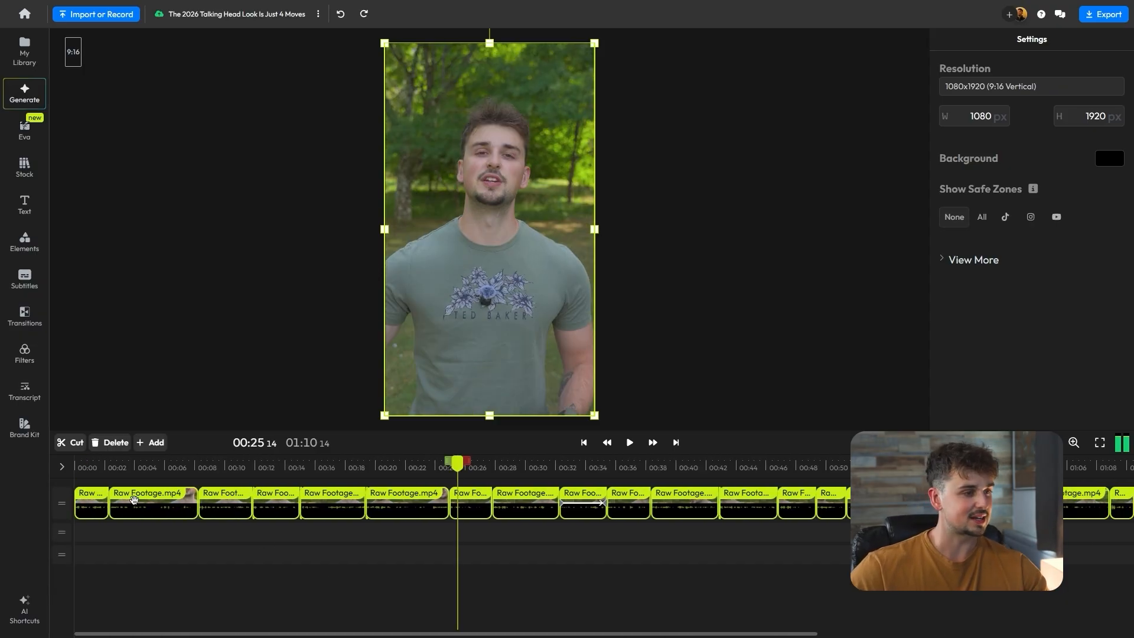
right_click(138, 512)
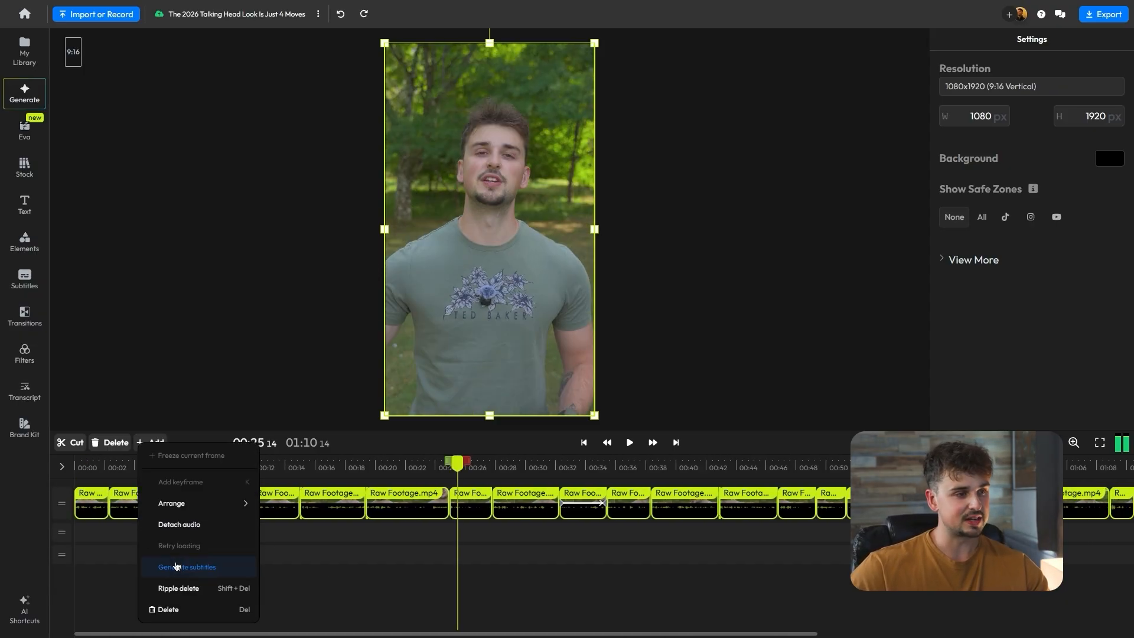
click(176, 566)
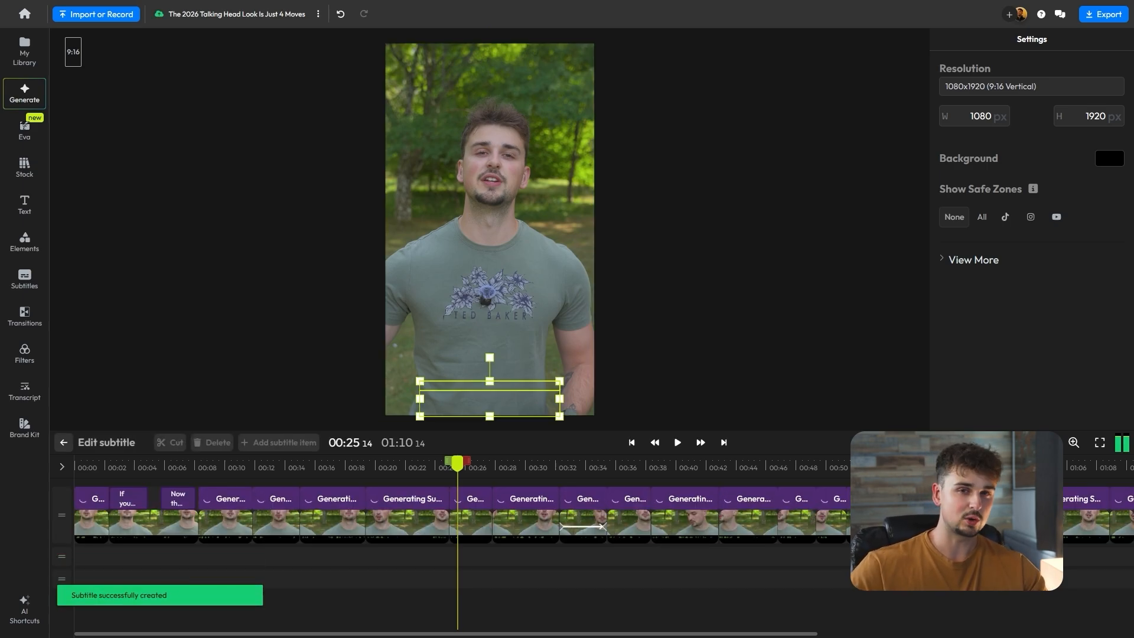
click(168, 483)
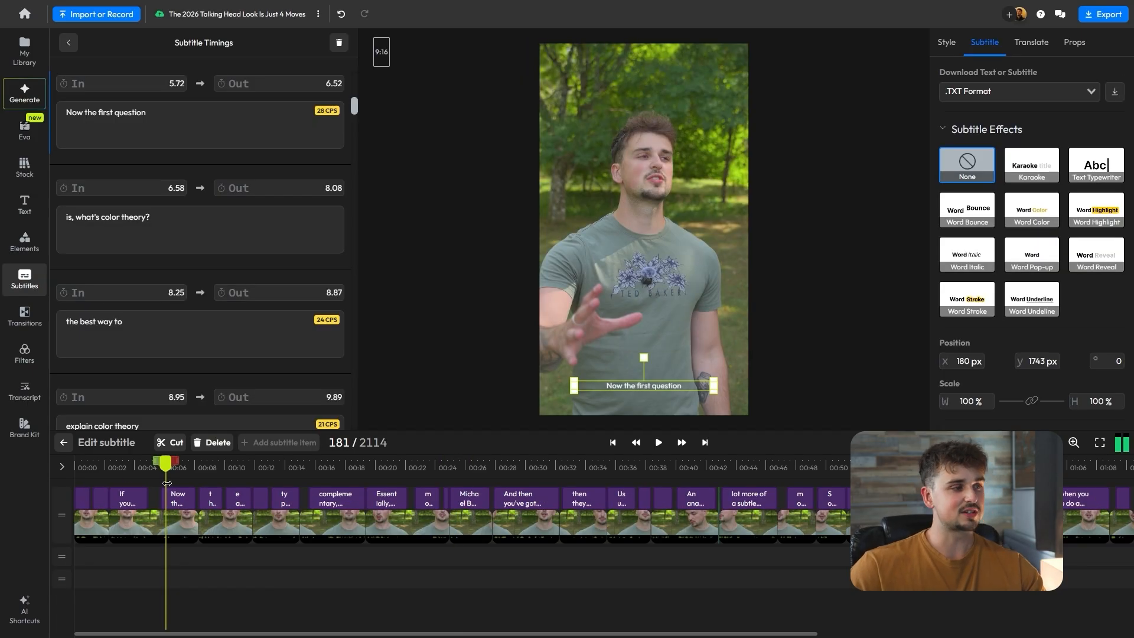
drag(150, 483, 178, 483)
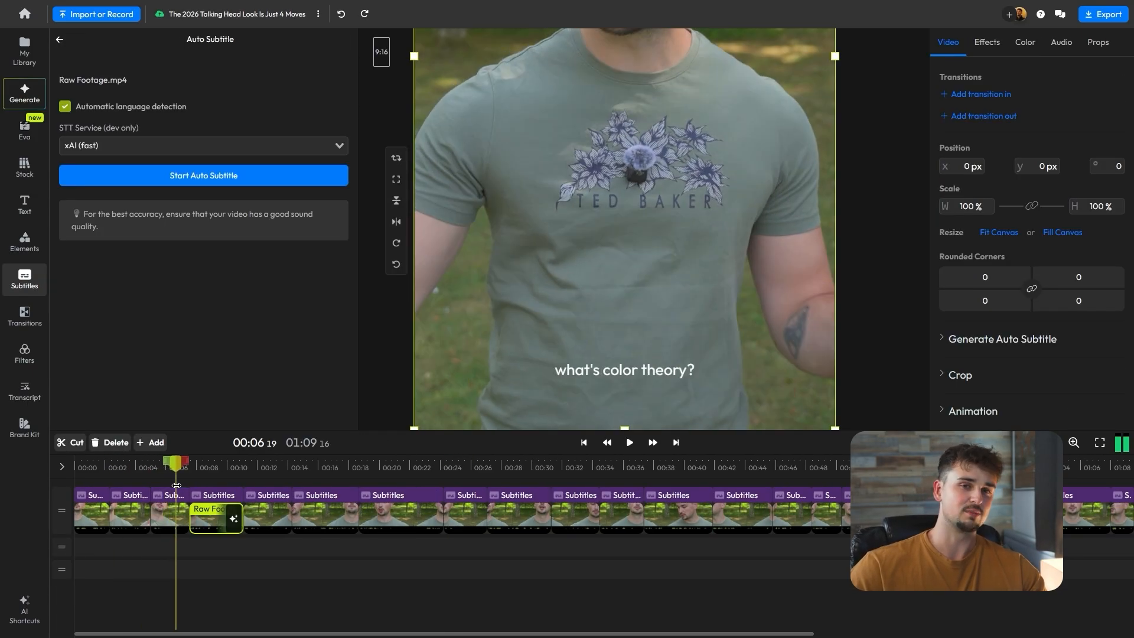
drag(177, 488, 214, 483)
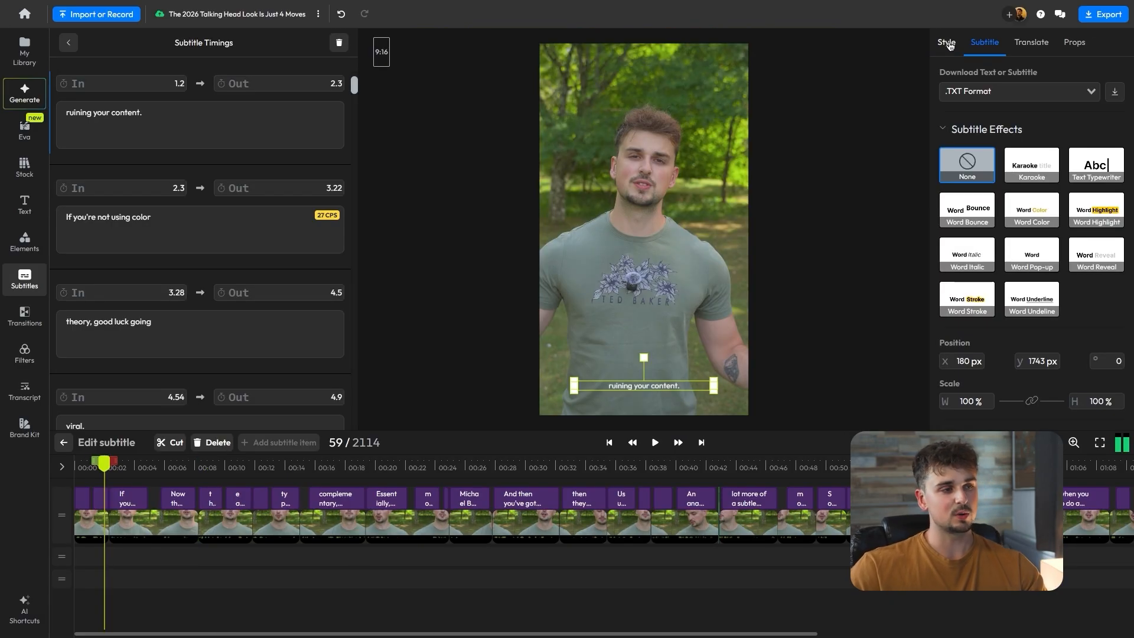
Apply the "Welcome To Flixier" subtitle preset with green text on black, and review its style settings and subtitle effects
click(947, 43)
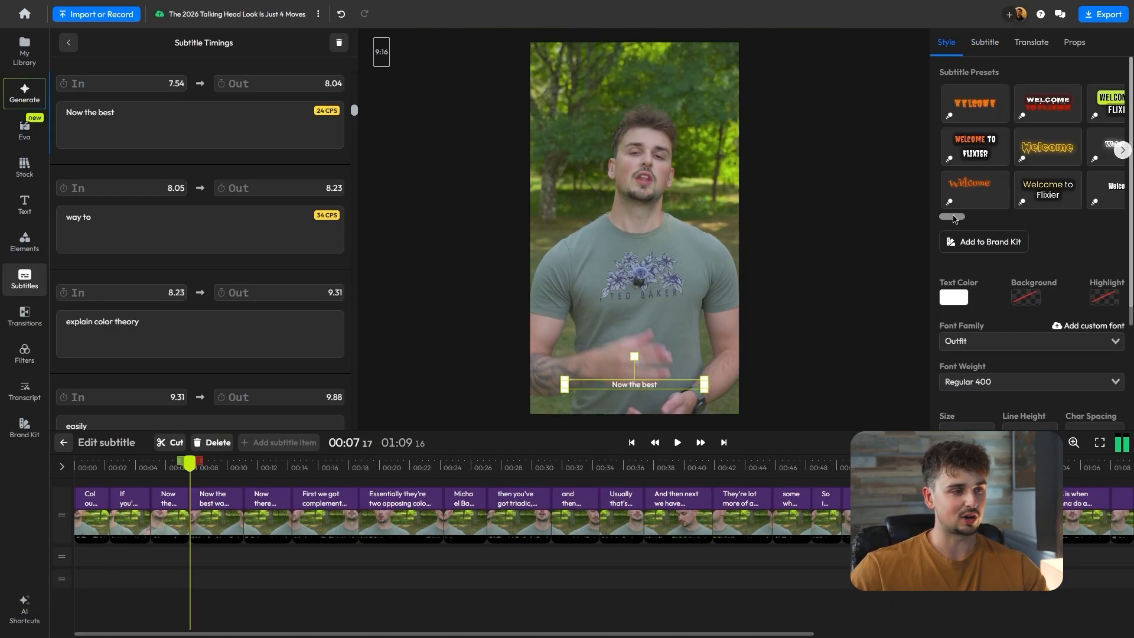
drag(952, 218, 1042, 241)
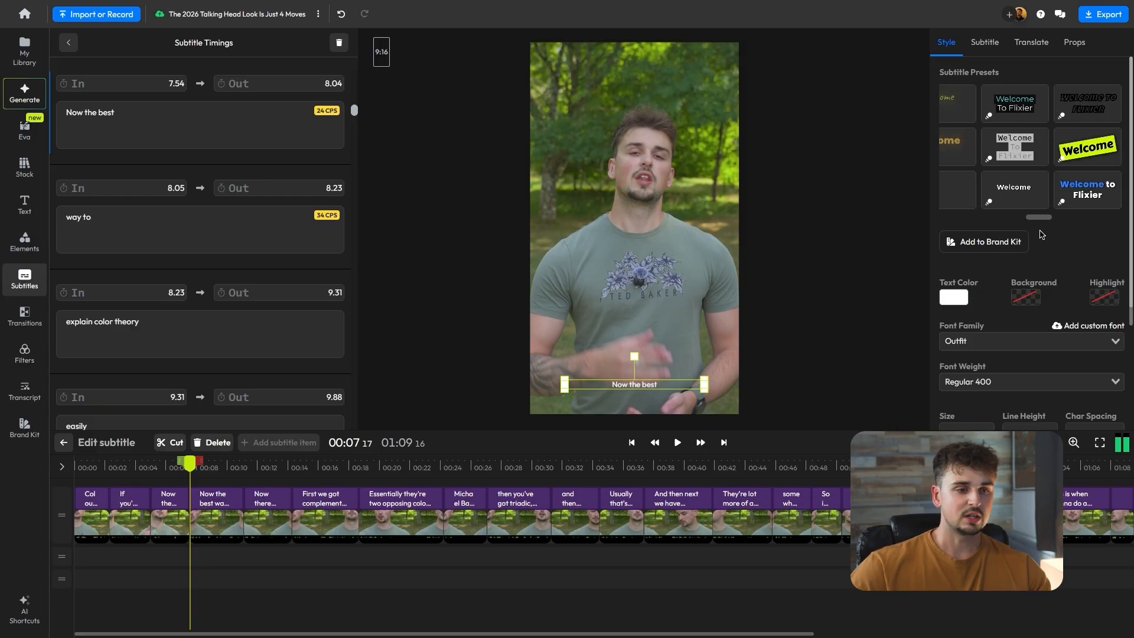
click(1019, 108)
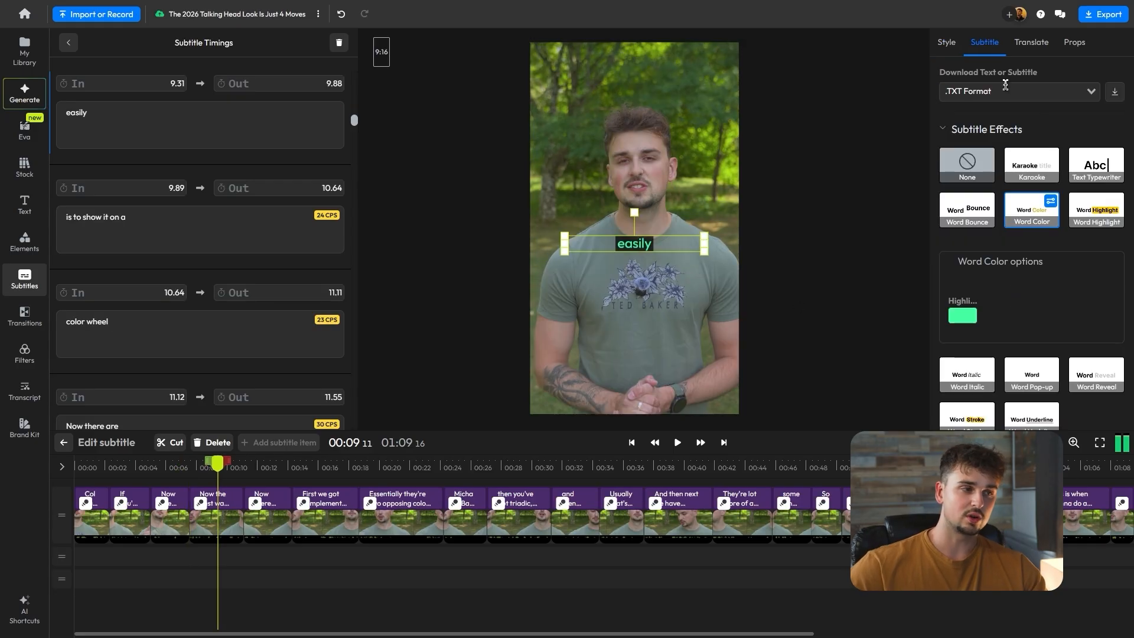
click(947, 44)
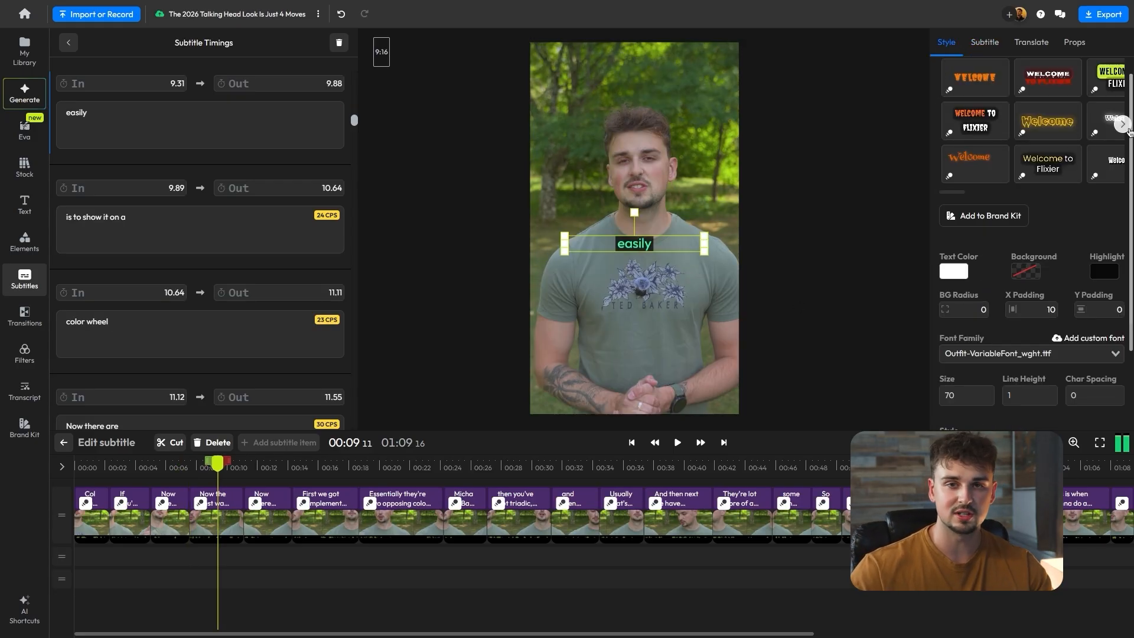
click(986, 43)
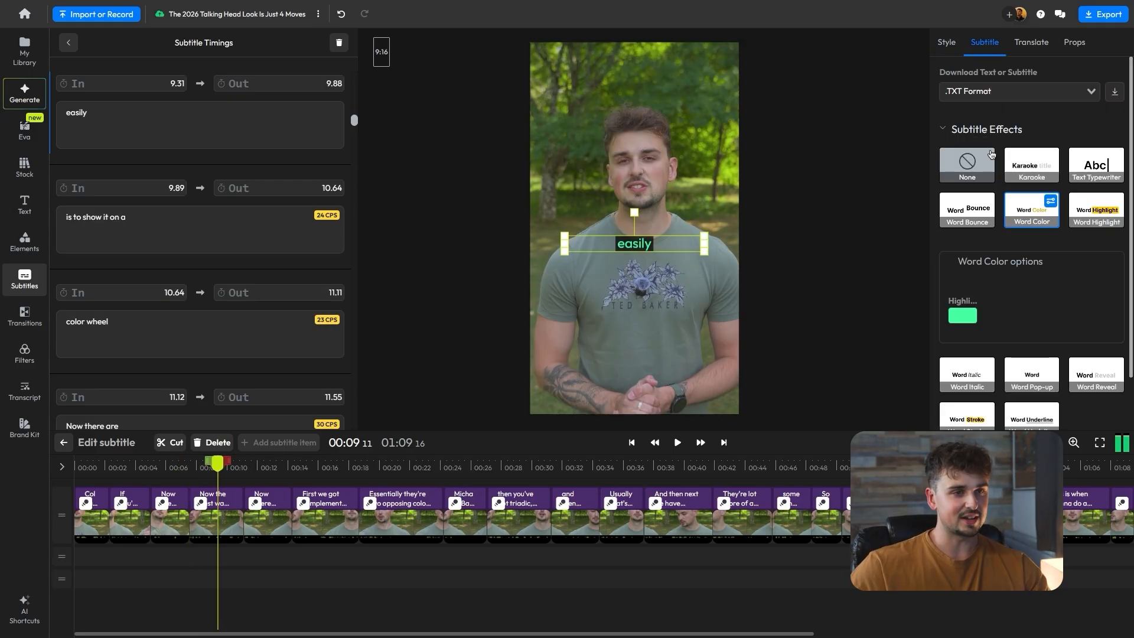
scroll(1037, 270, down, 3)
scroll(1030, 198, down, 2)
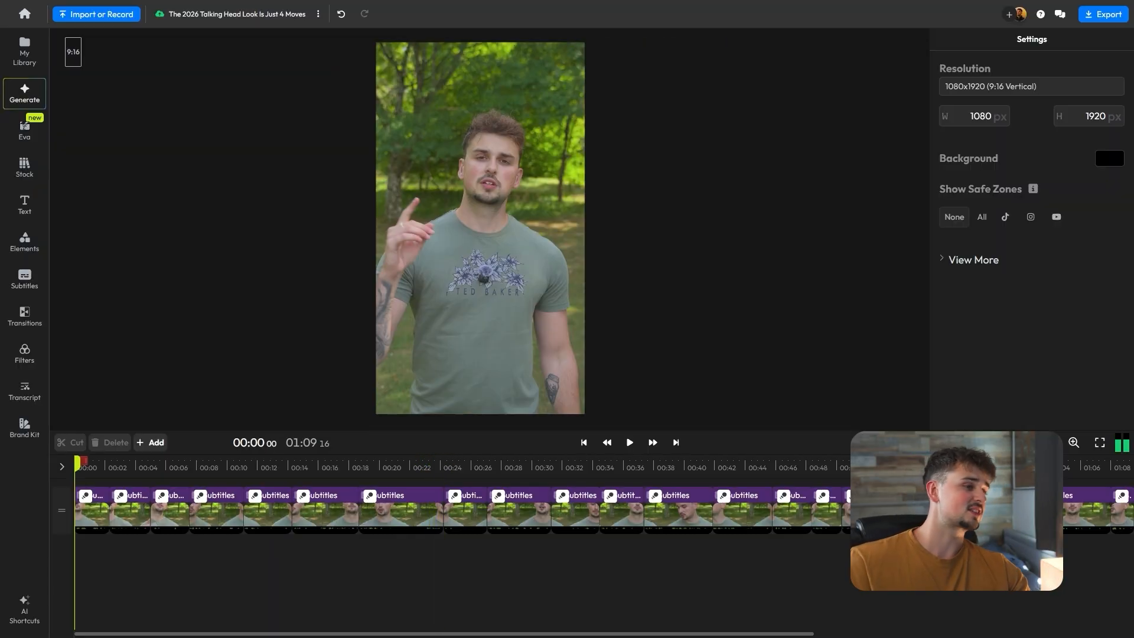
Add a headline title reading "4 MAIN TYPES OF COLOR THEORY", fitted on two lines at size 87 in black with a white highlight
click(24, 208)
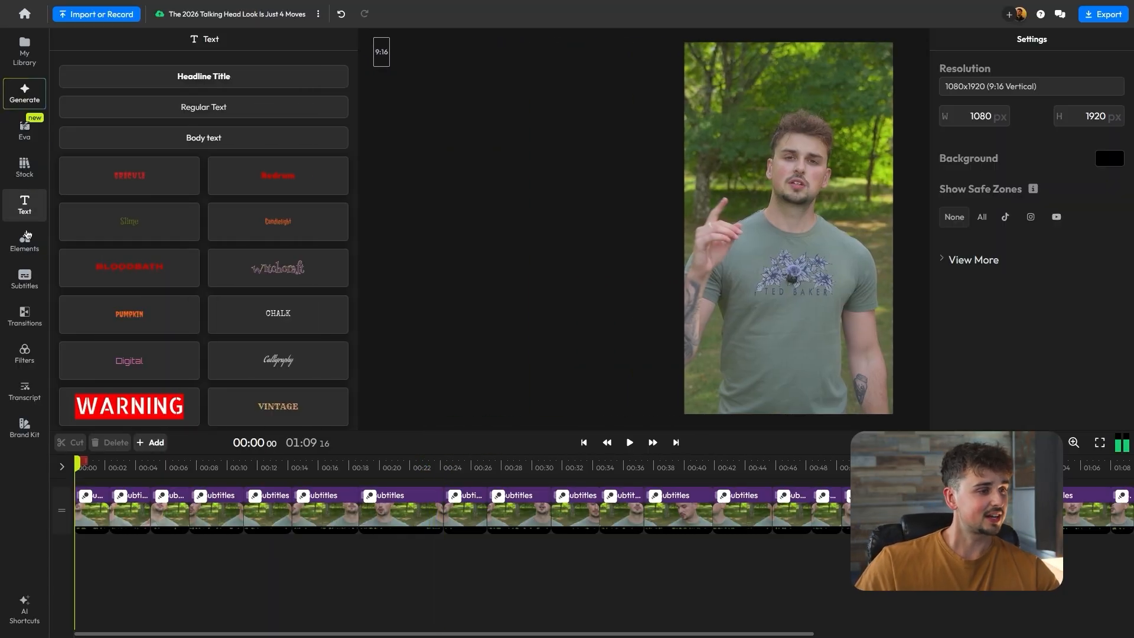
click(203, 77)
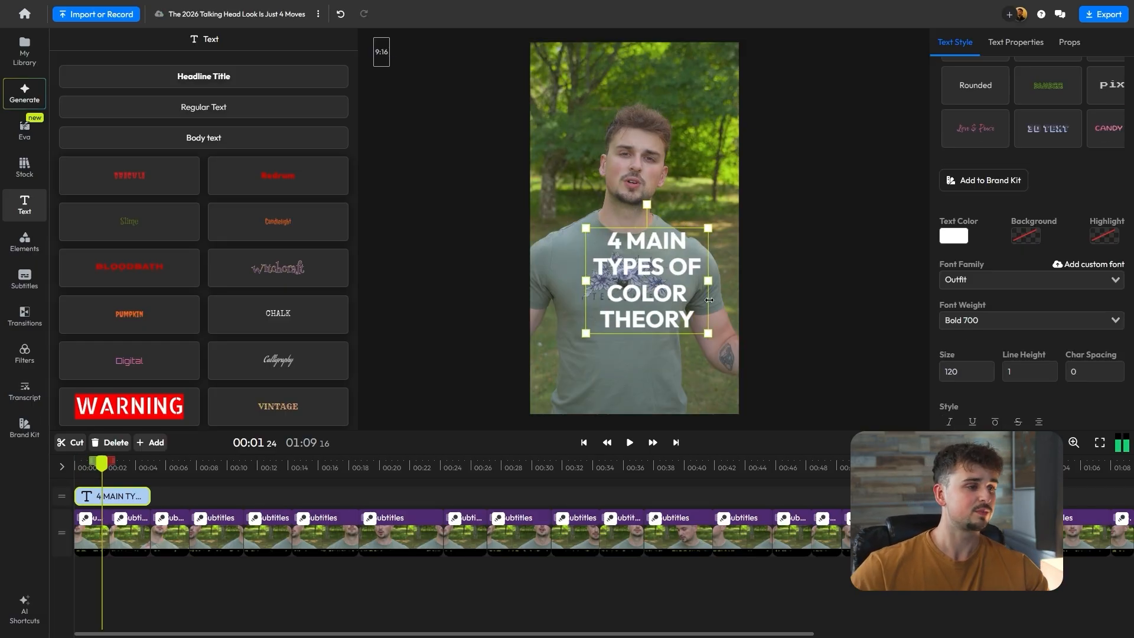
drag(673, 281, 648, 317)
text(110)
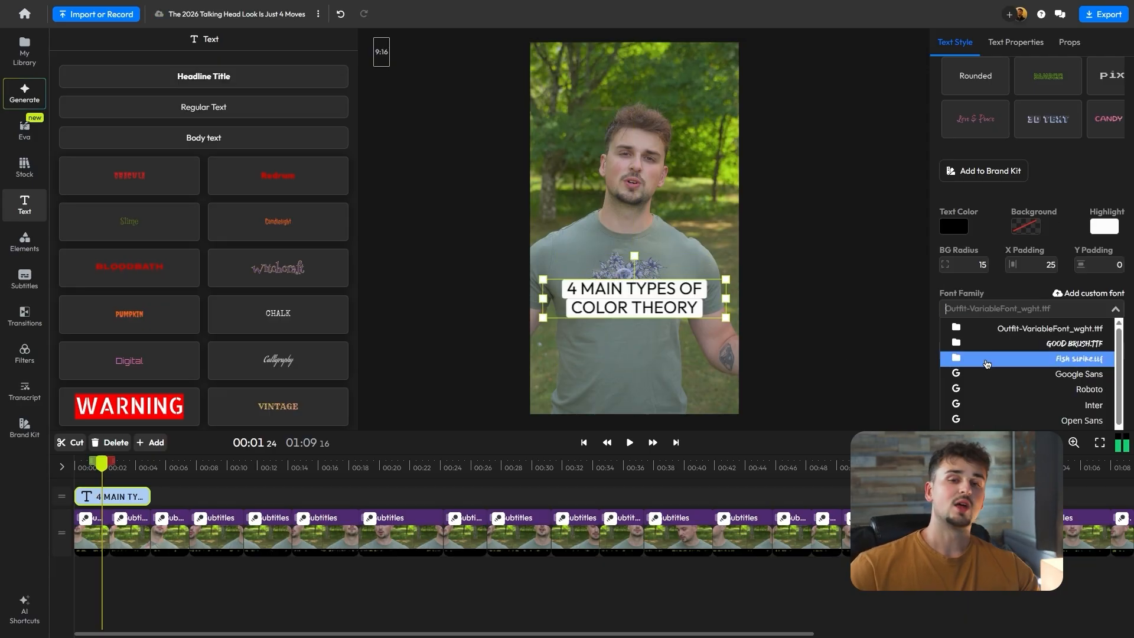
Set the title's font to Poppins Bold 700, with highlight X padding 30 and Y padding 10
scroll(1004, 296, down, 3)
click(983, 284)
click(1030, 255)
click(980, 351)
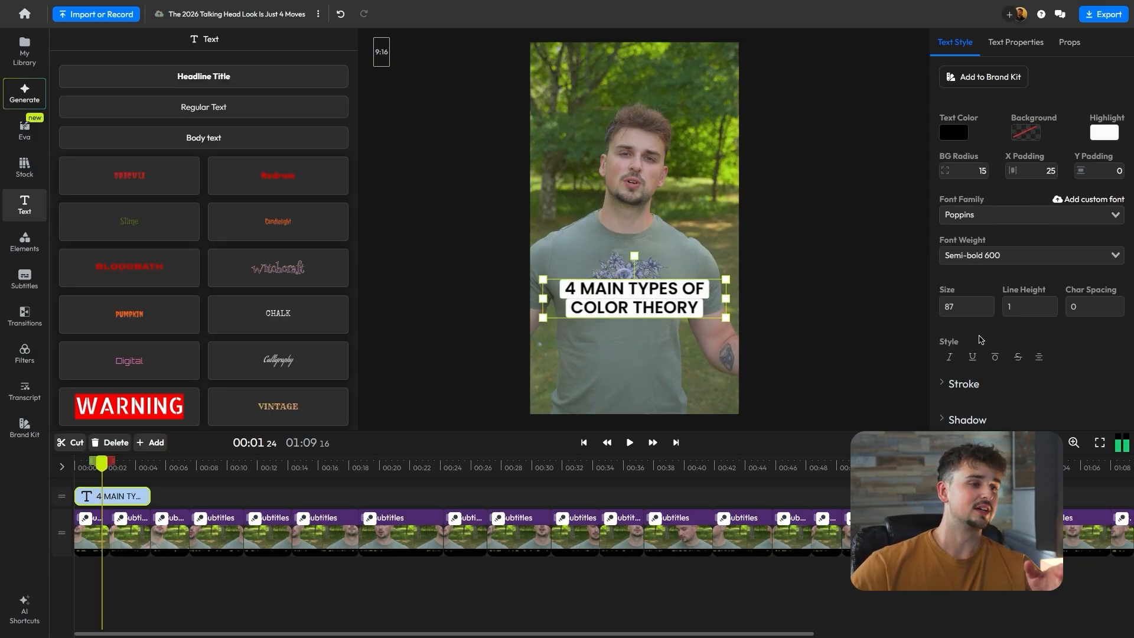
click(1031, 255)
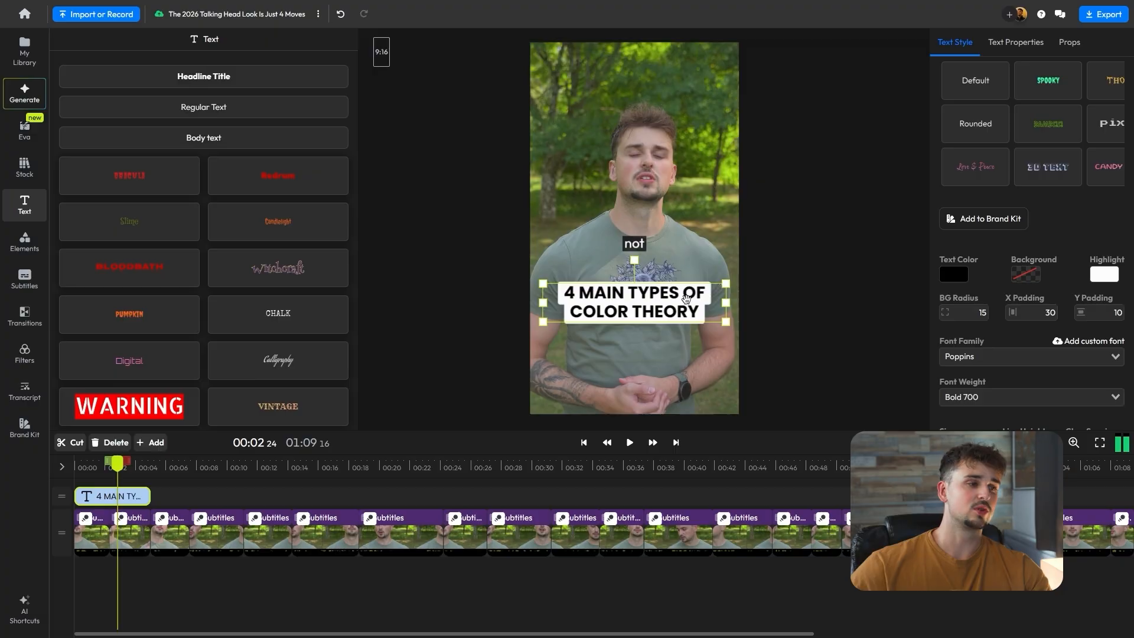
Move the title slightly up, centred horizontally under the subtitle, and play the video from the start to check it
drag(684, 304, 684, 286)
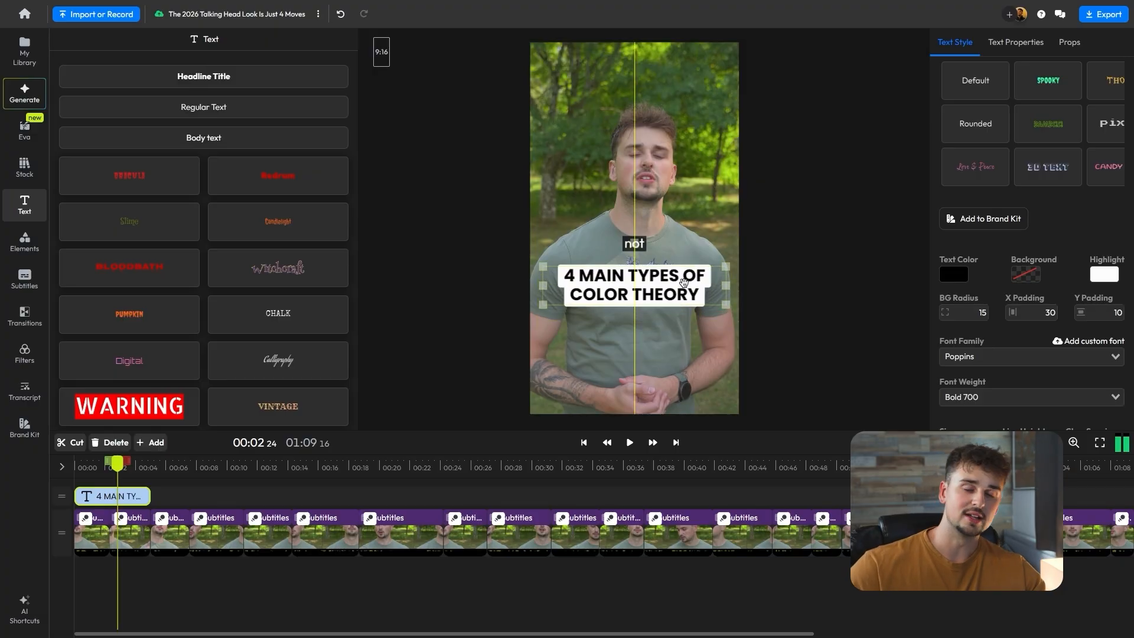
drag(117, 474, 23, 481)
click(205, 480)
key(space)
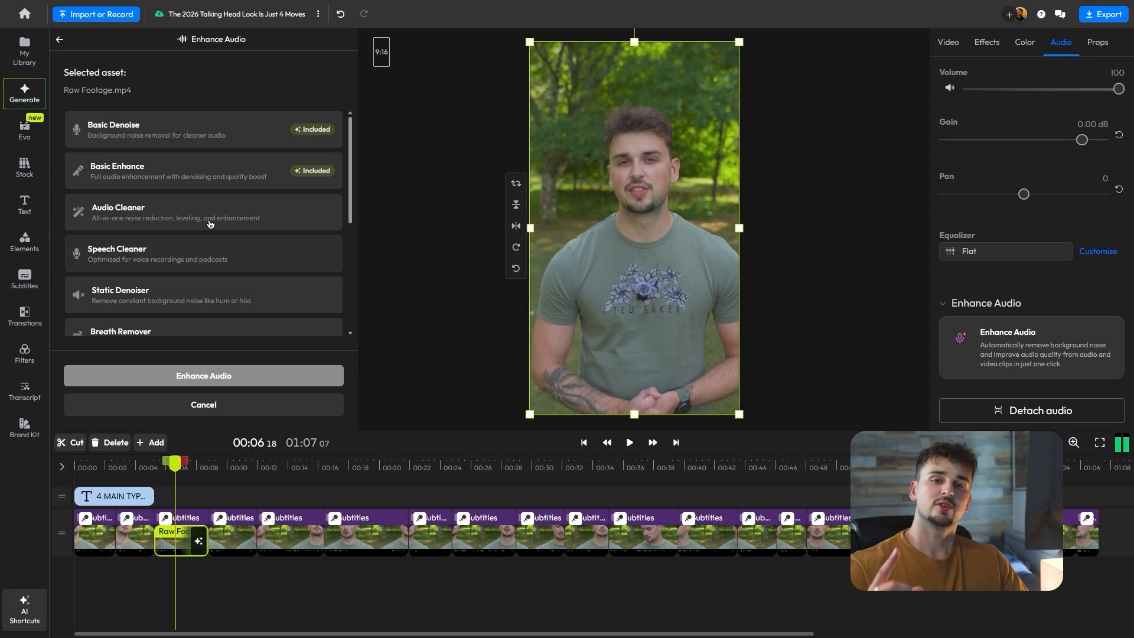
Enhance the selected Raw Footage clip's audio with Basic Denoise, and preview the color-matched footage along the timeline
click(248, 142)
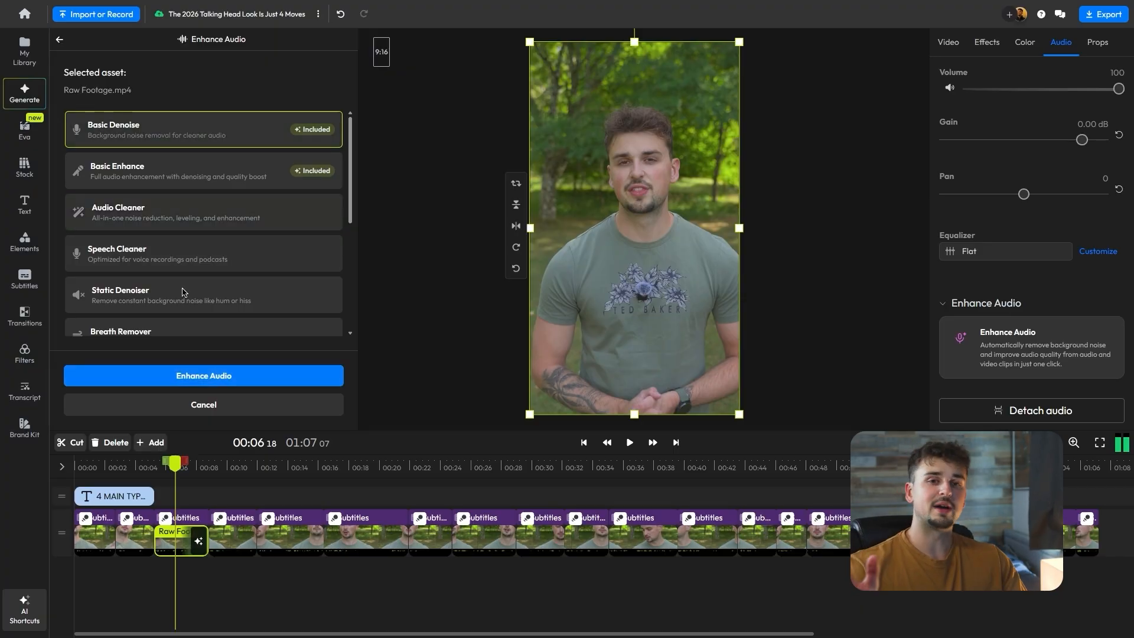
click(164, 378)
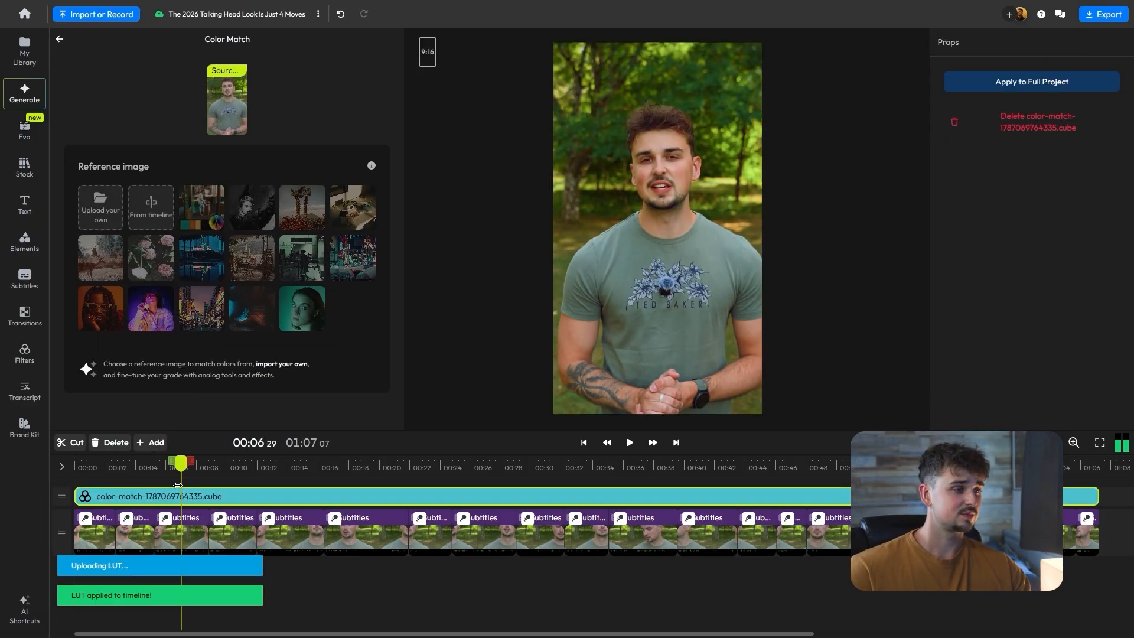
drag(177, 486, 554, 513)
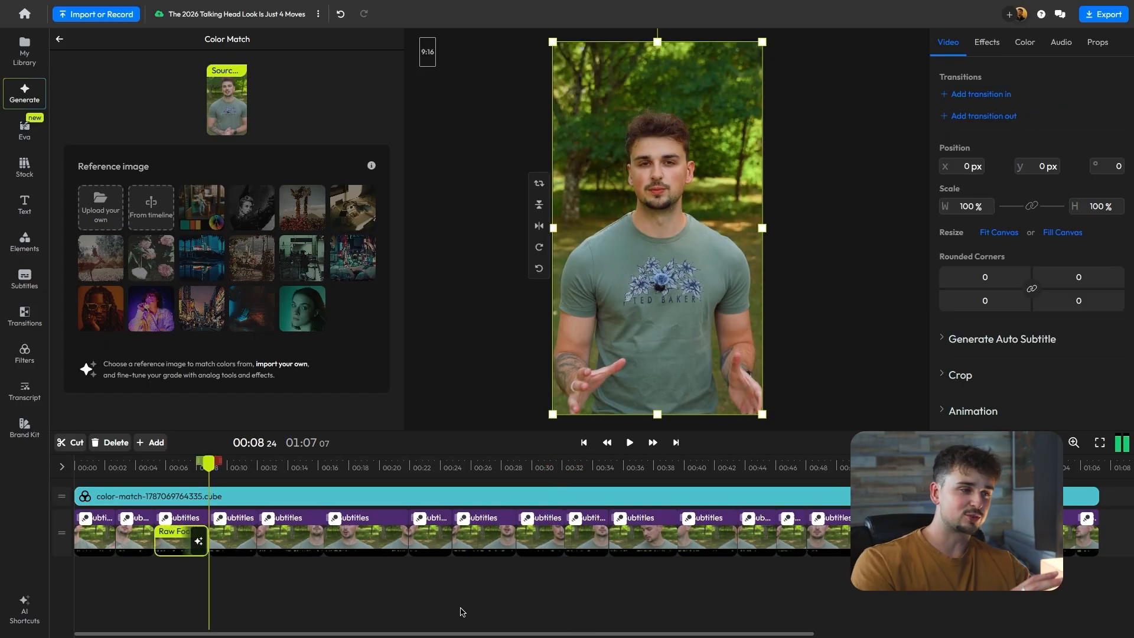
Generate a 5 s, 9:16 rotating color wheel video with Kling 2.6 Pro from the pasted prompt and add it to the timeline at 00:08 24
click(23, 98)
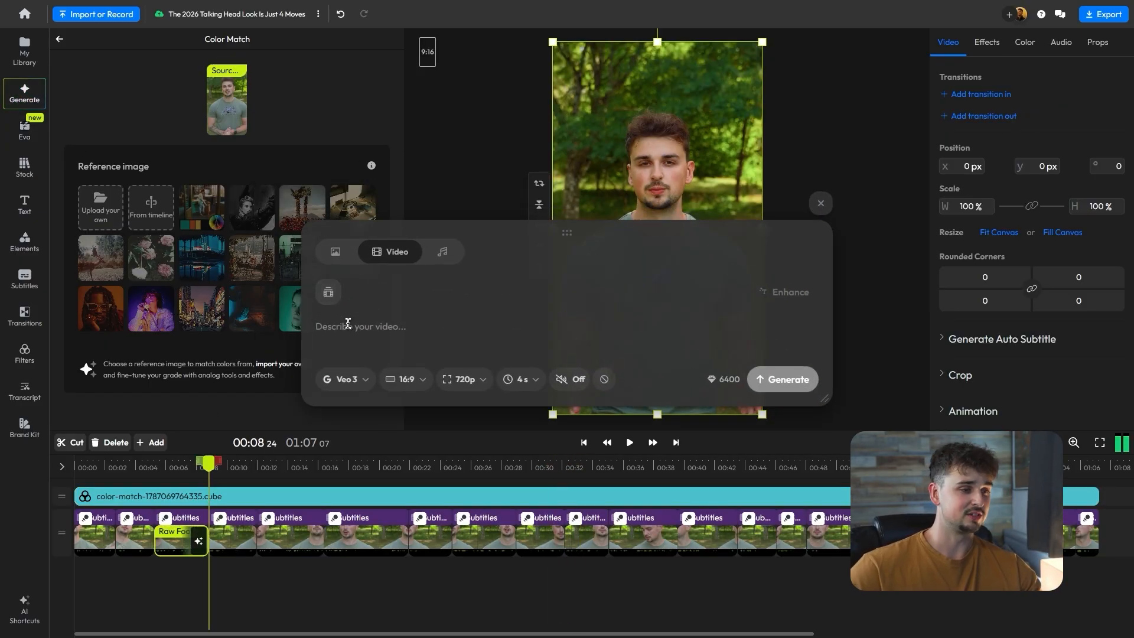
key(ctrl+v)
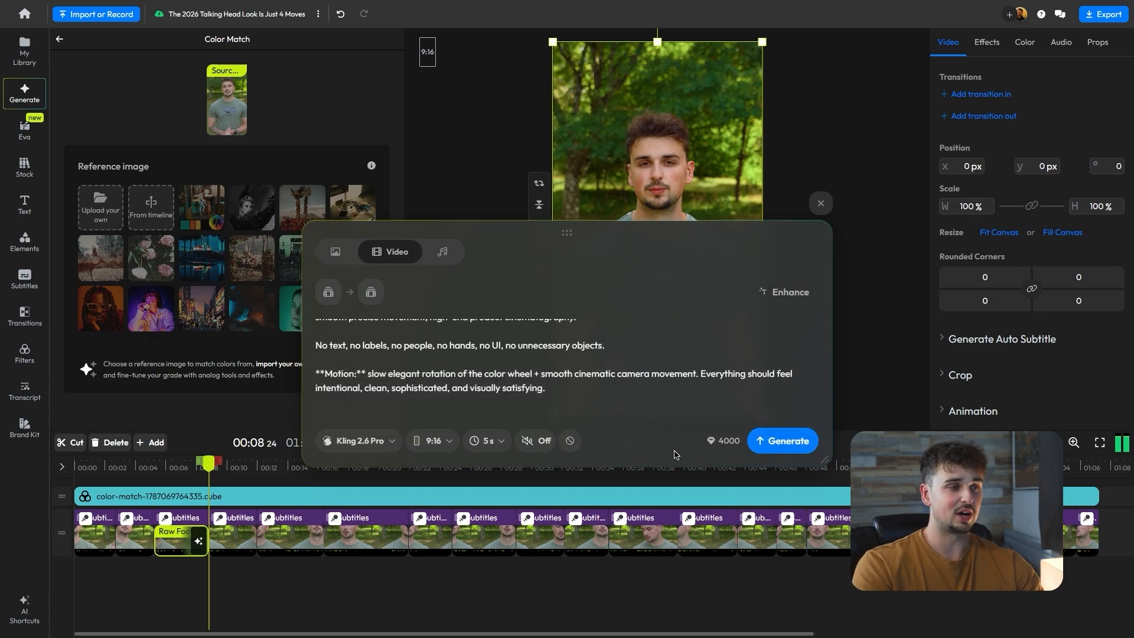
click(771, 443)
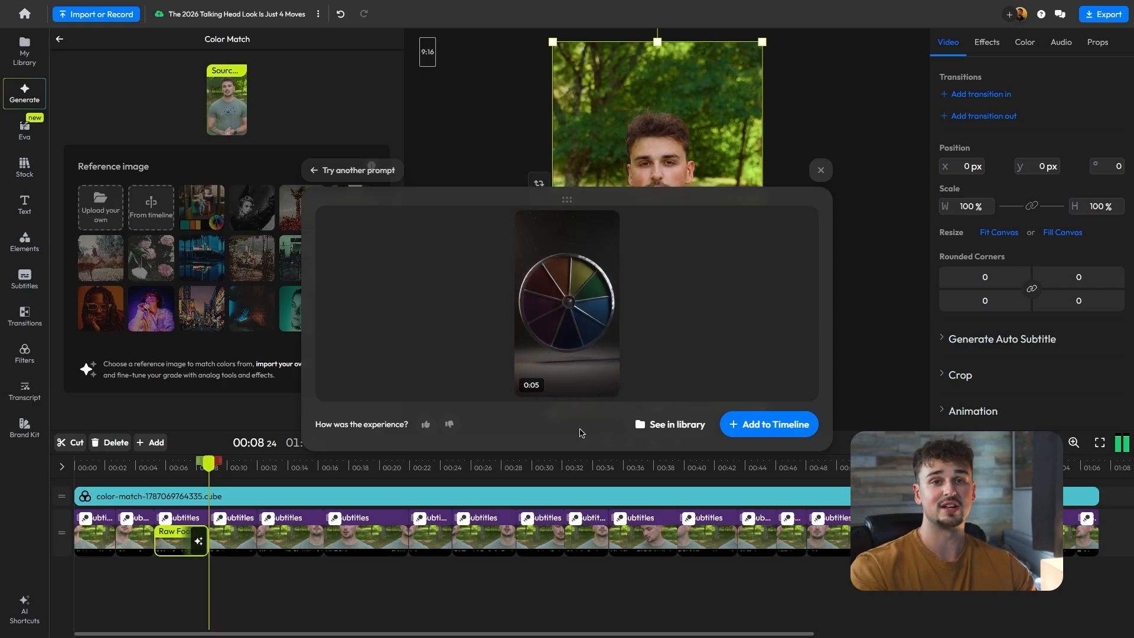
click(723, 426)
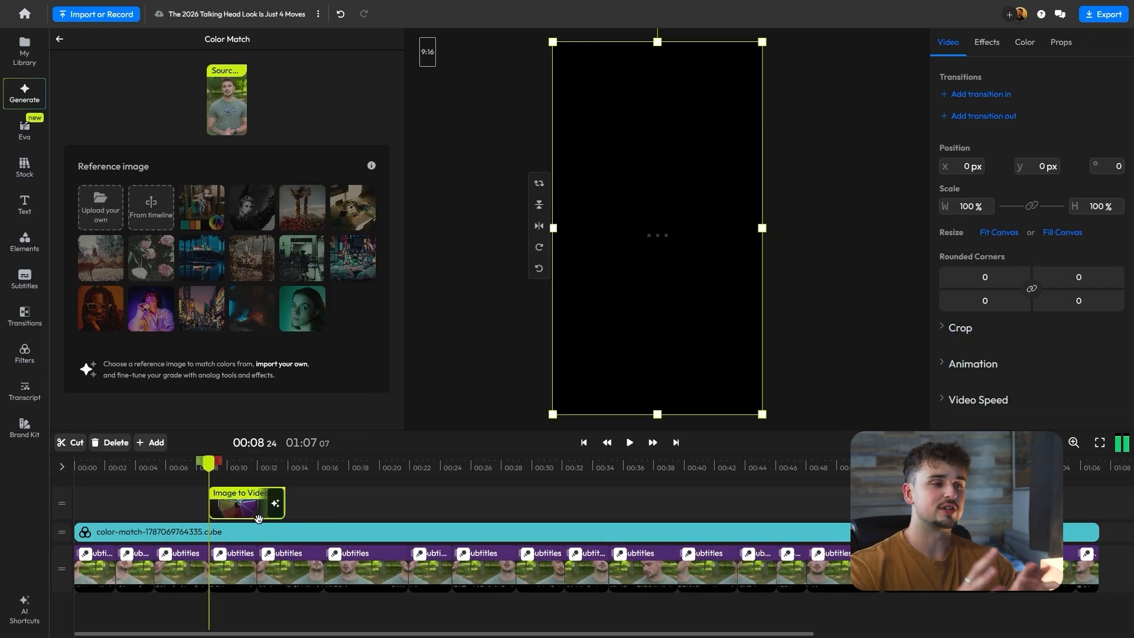